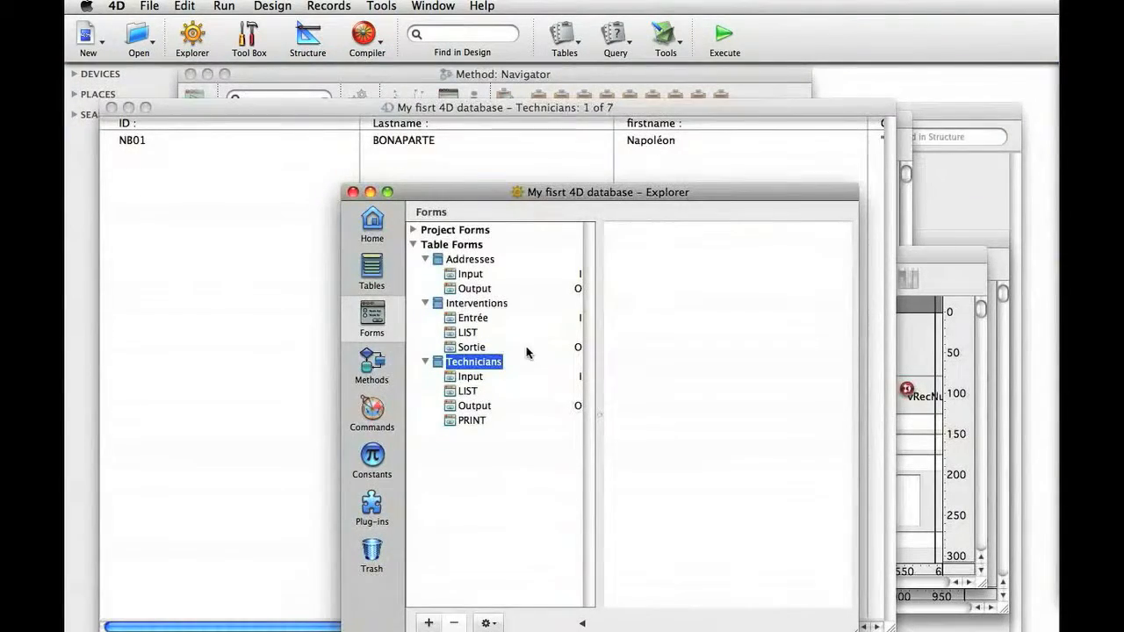
- Preview the LIST form of the Interventions table and the list of project forms, then close the Explorer
left_click(498, 332)
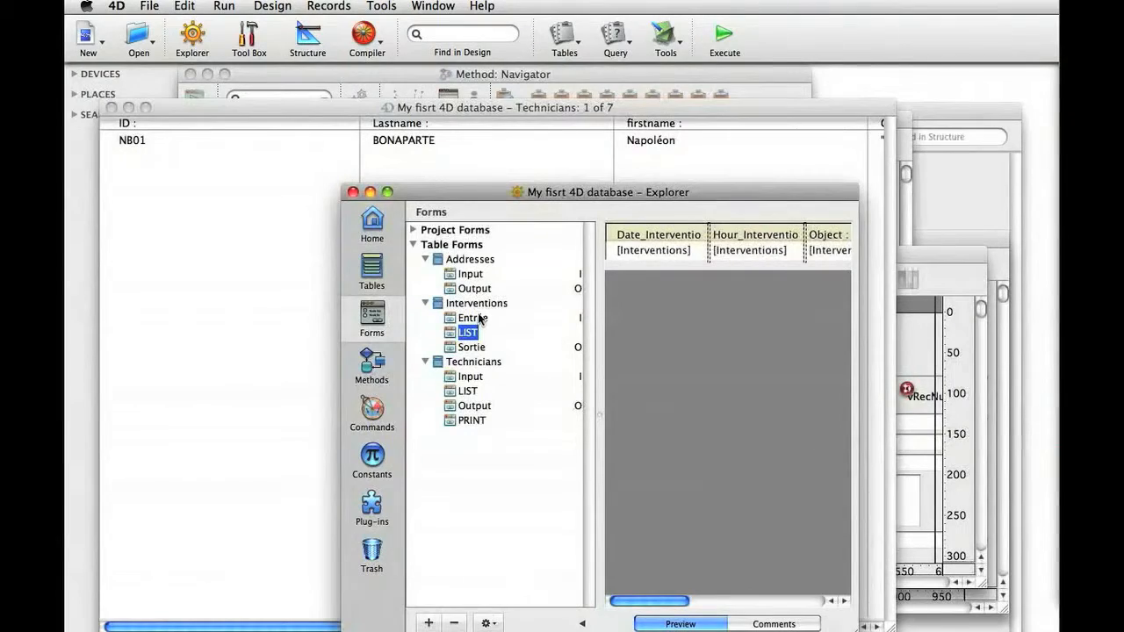
left_click(414, 230)
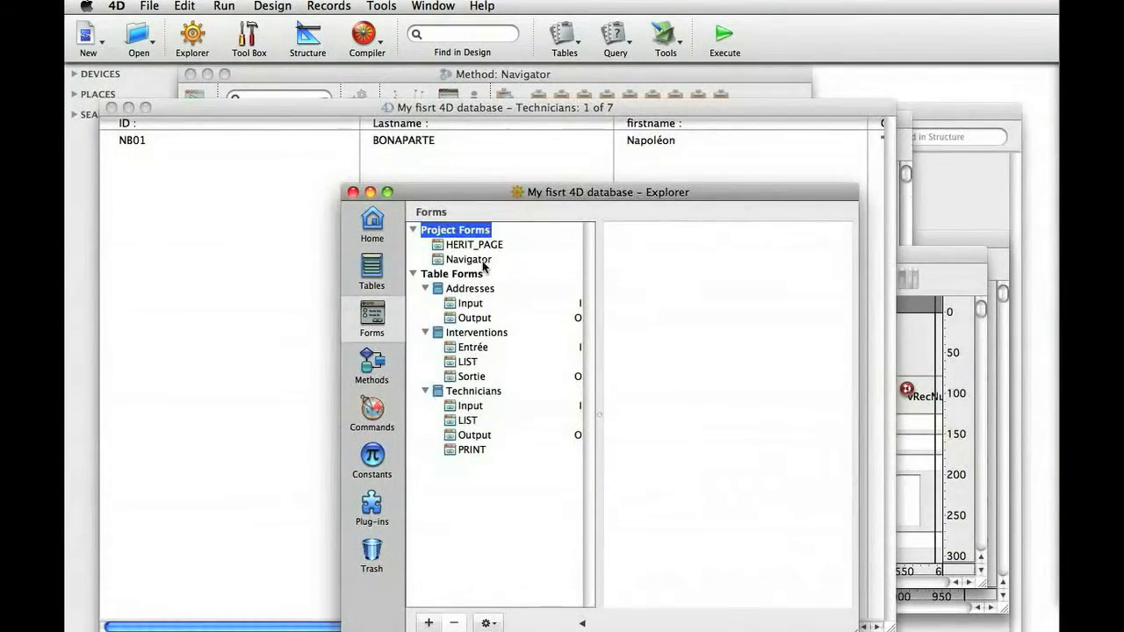
left_click(353, 192)
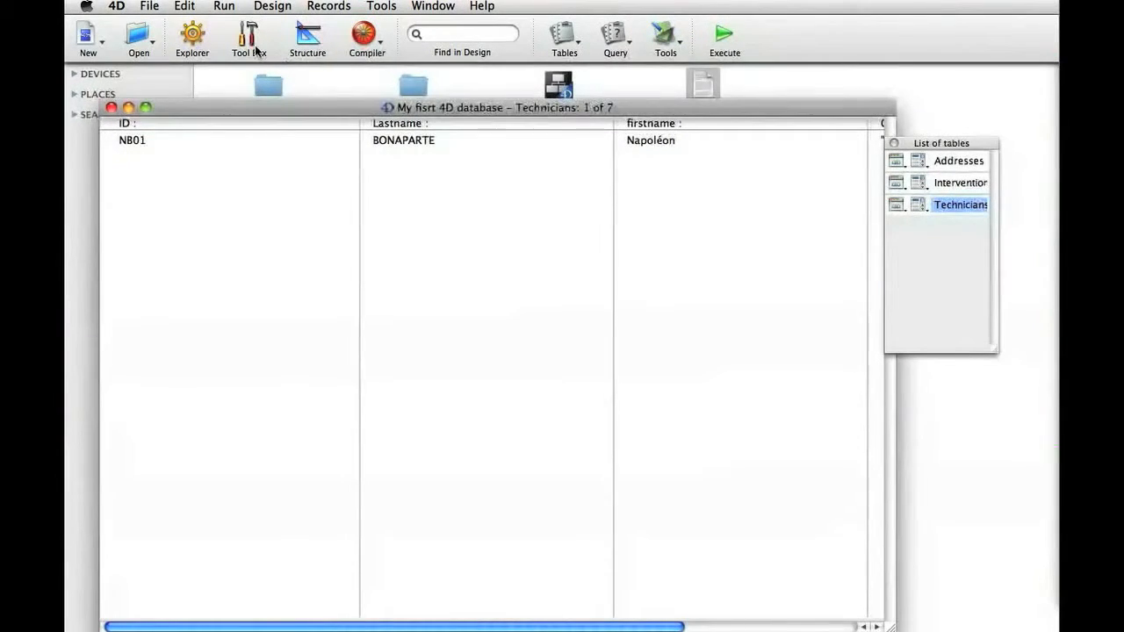
- Open the Navigator project form from the Explorer at page 0 and make its editor window taller
left_click(186, 37)
left_click(439, 229)
left_click(412, 230)
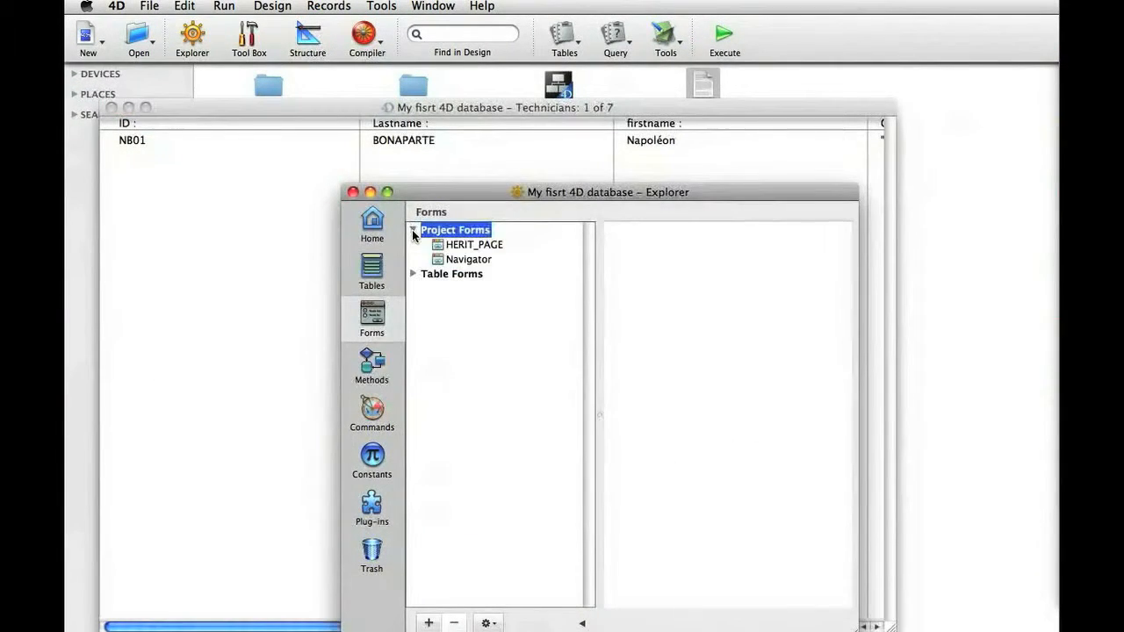
double_click(468, 259)
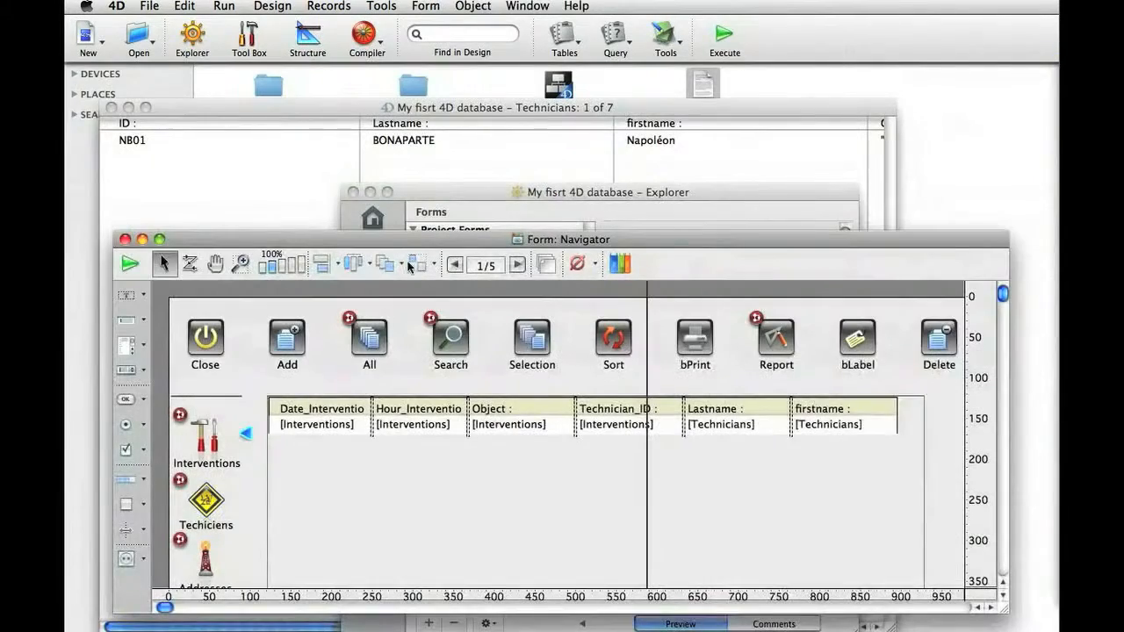
left_click(455, 264)
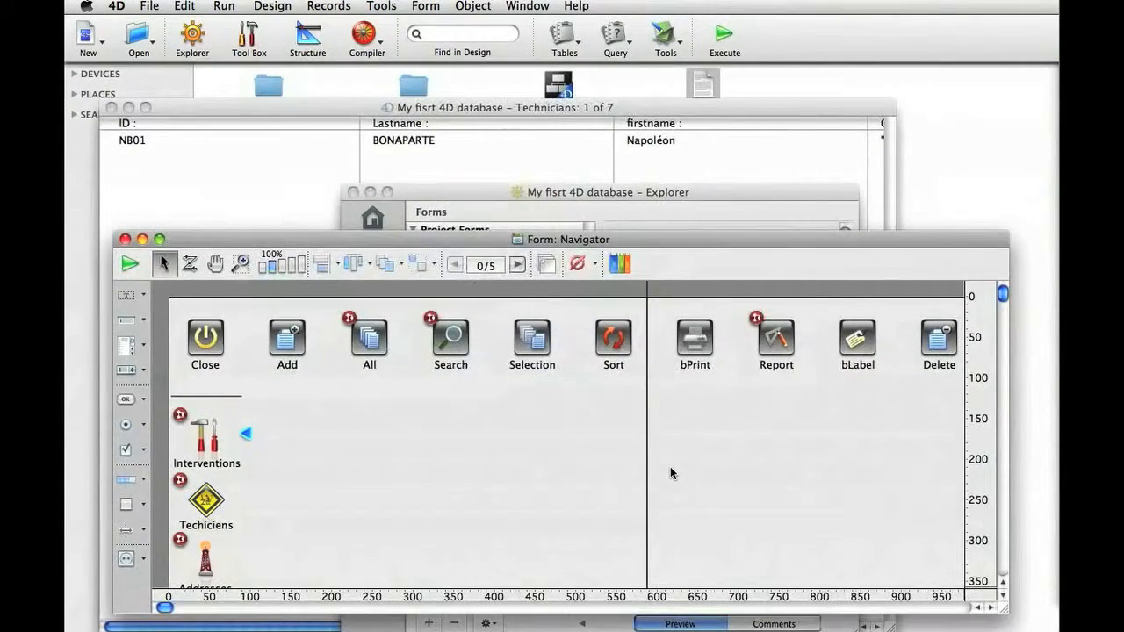
left_click_drag(1004, 608, 1004, 631)
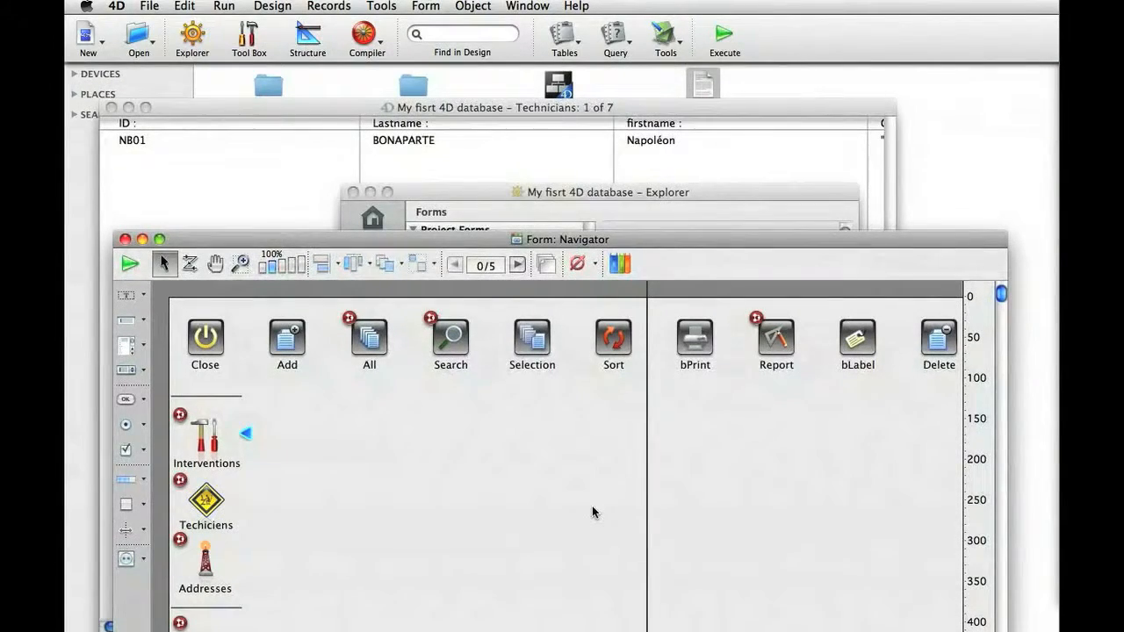
- Select all objects similar to the Search text label, then all objects similar to the Search picture button
right_click(457, 365)
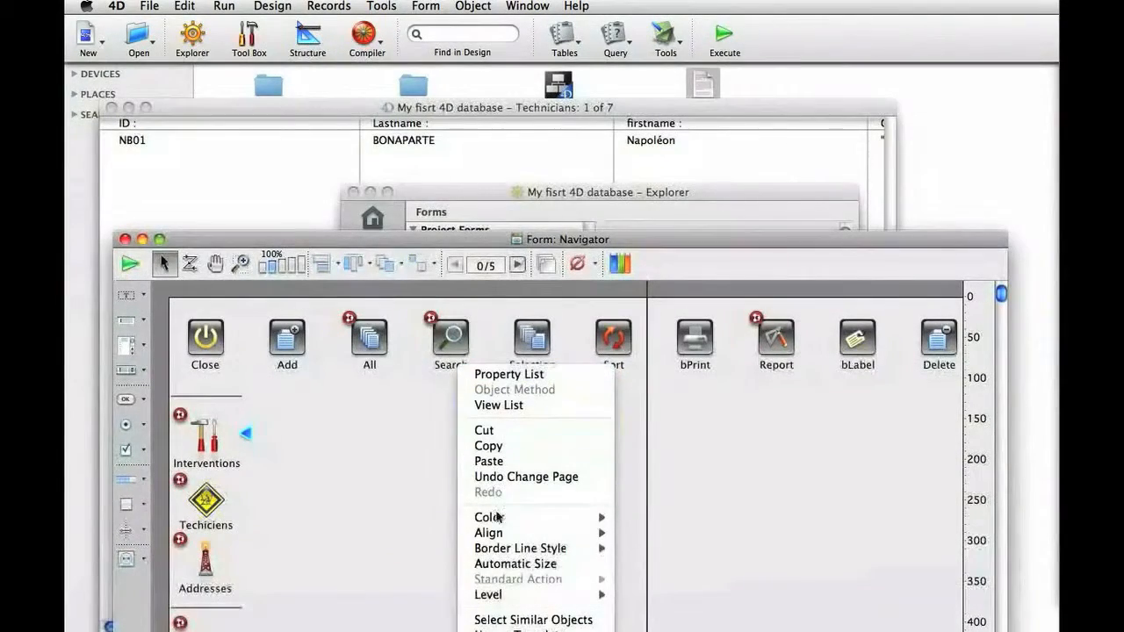
left_click(511, 619)
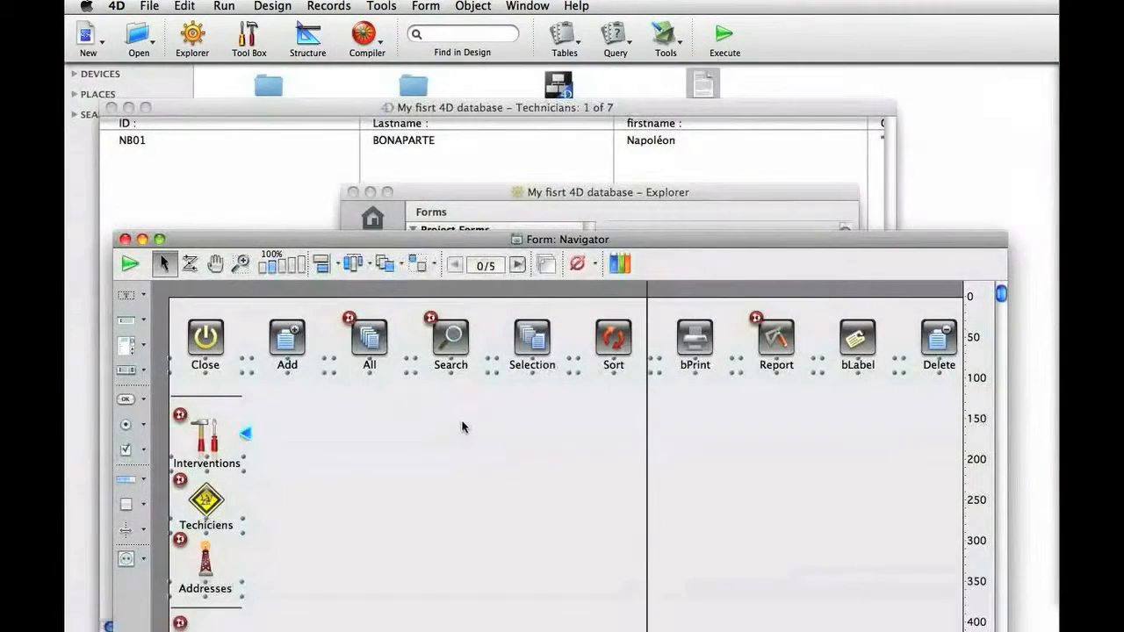
right_click(447, 340)
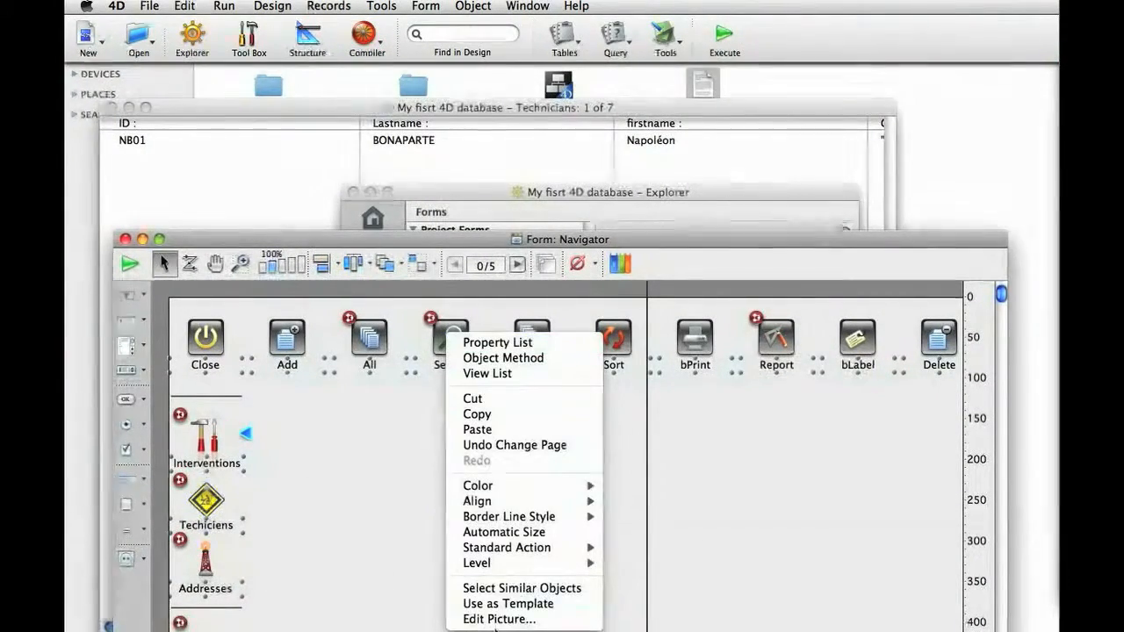
left_click(494, 591)
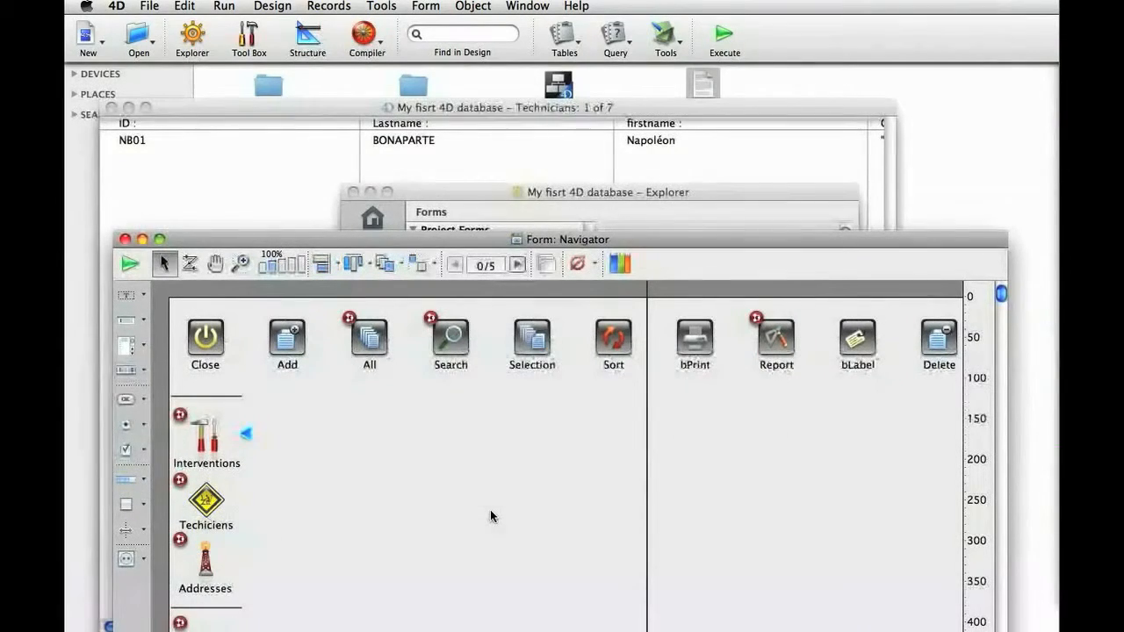
- Draw a horizontal thermometer about 293 wide and 42 high below the Add to Selection buttons and display its properties
left_click(127, 481)
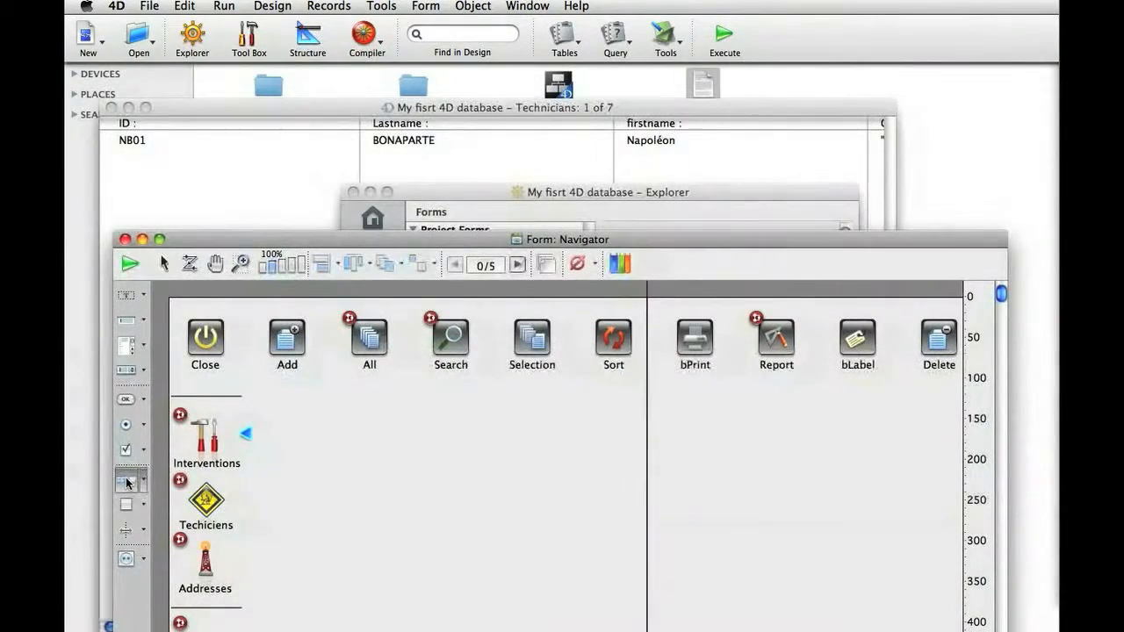
mouse_move(299, 410)
left_mouse_down()
mouse_move(420, 441)
mouse_move(539, 441)
left_mouse_up()
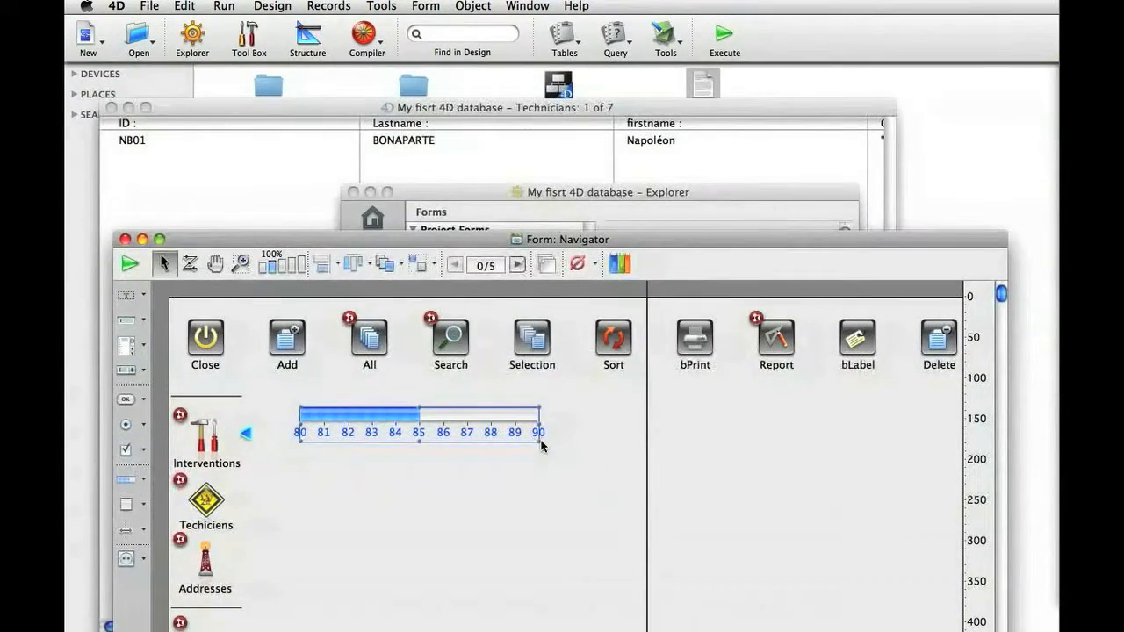
double_click(483, 430)
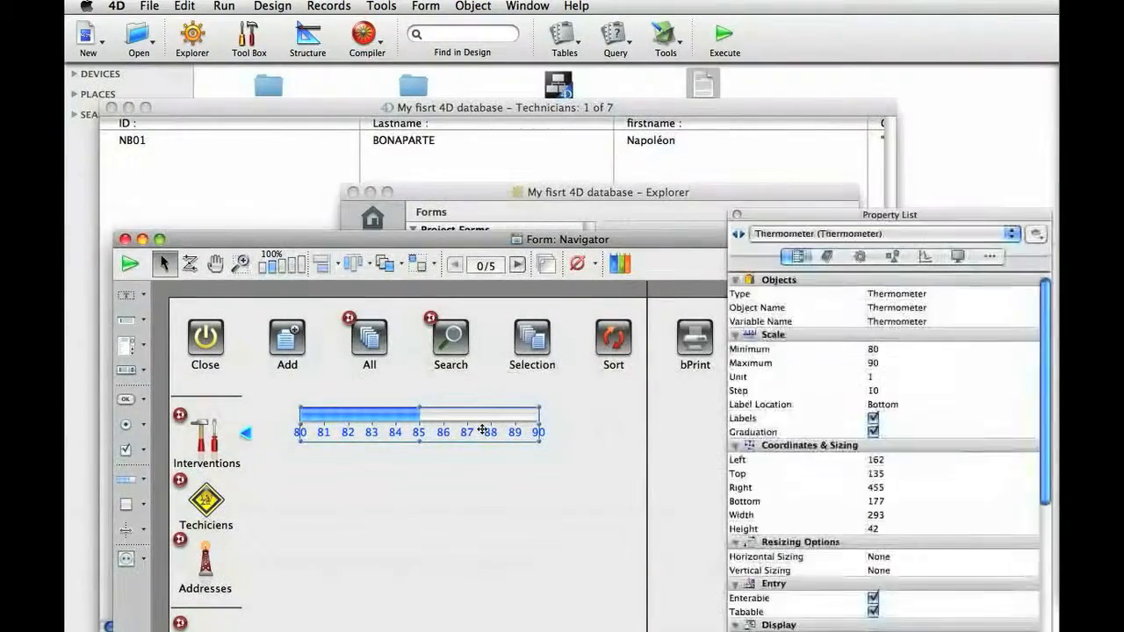
- Set the thermometer's scale to minimum 80, maximum 100 and unit 2
left_click(783, 349)
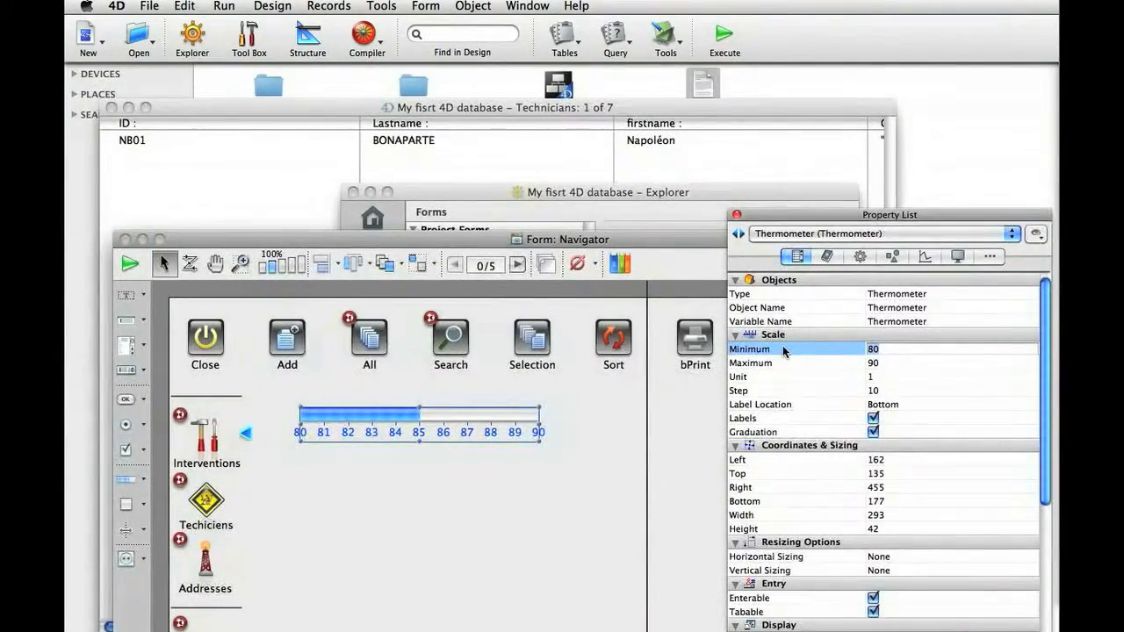
key("BackSpace")
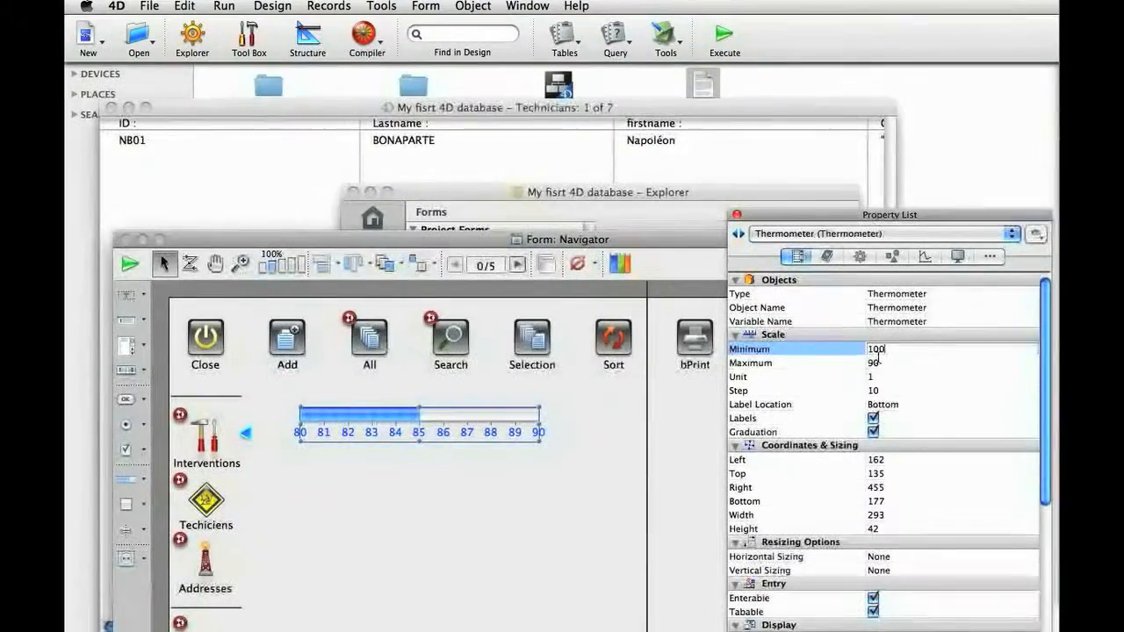
type("80")
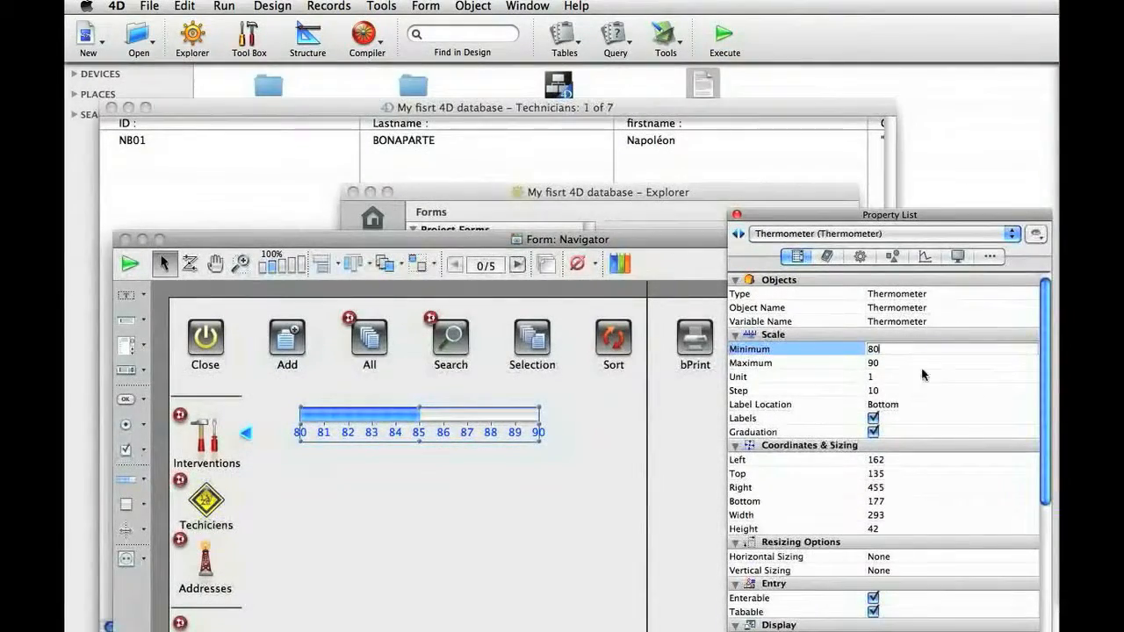
key("Tab")
type("100")
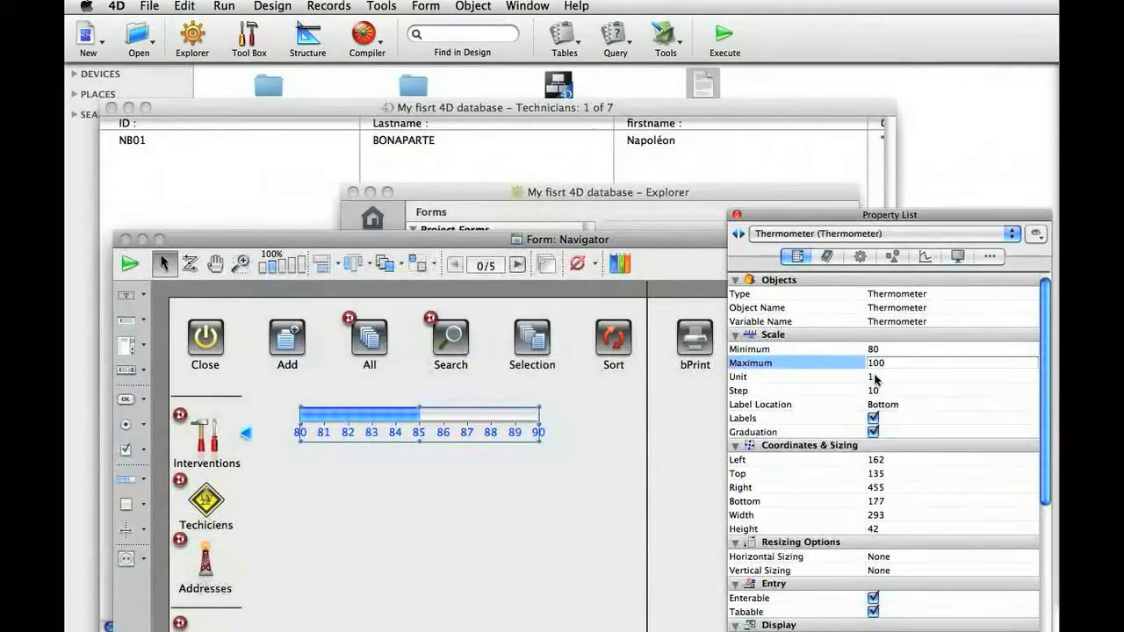
key("Tab")
type("2")
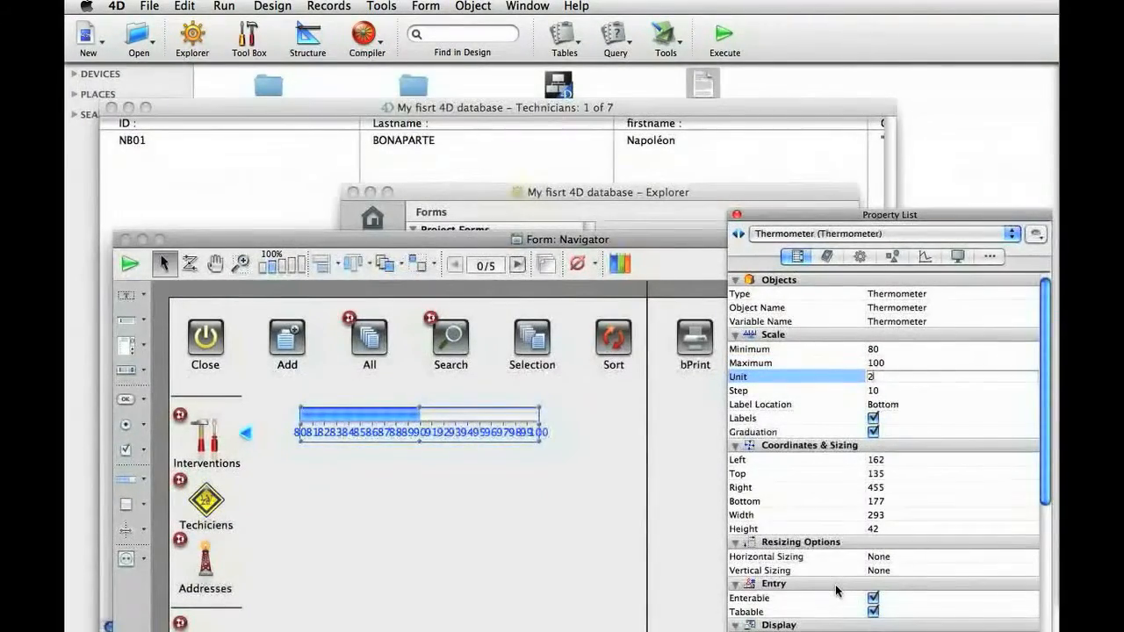
- Change the thermometer's font color to pink
scroll(878, 592, "down", 6)
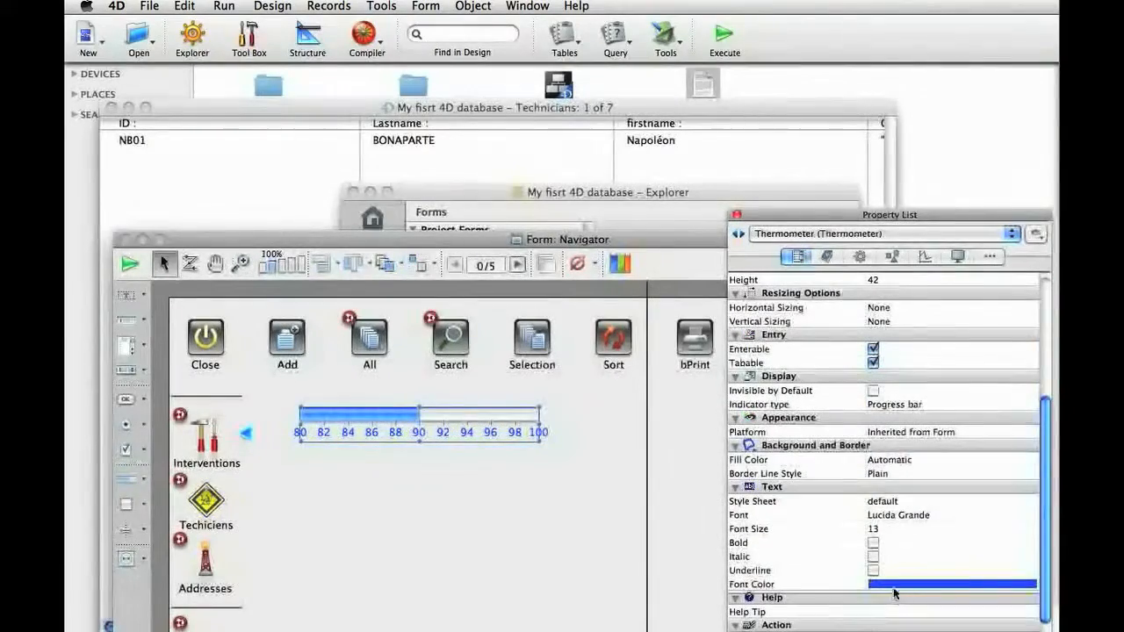
left_click(892, 586)
left_click(891, 598)
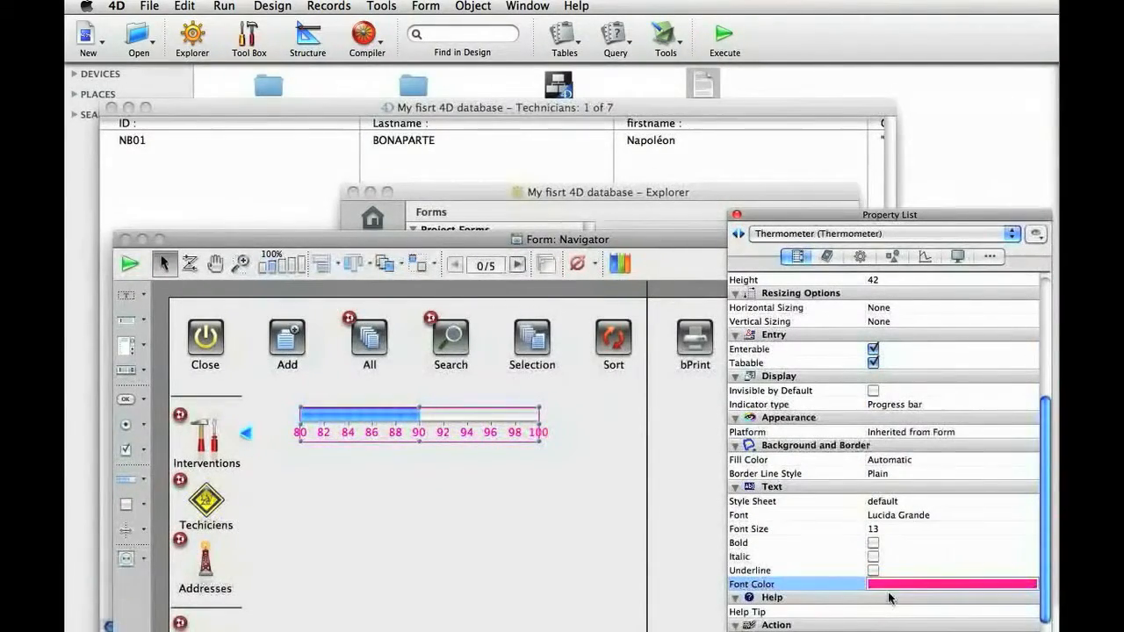
- Use the pink thermometer as a template and draw a second thermometer of about the same width below it
right_click(384, 416)
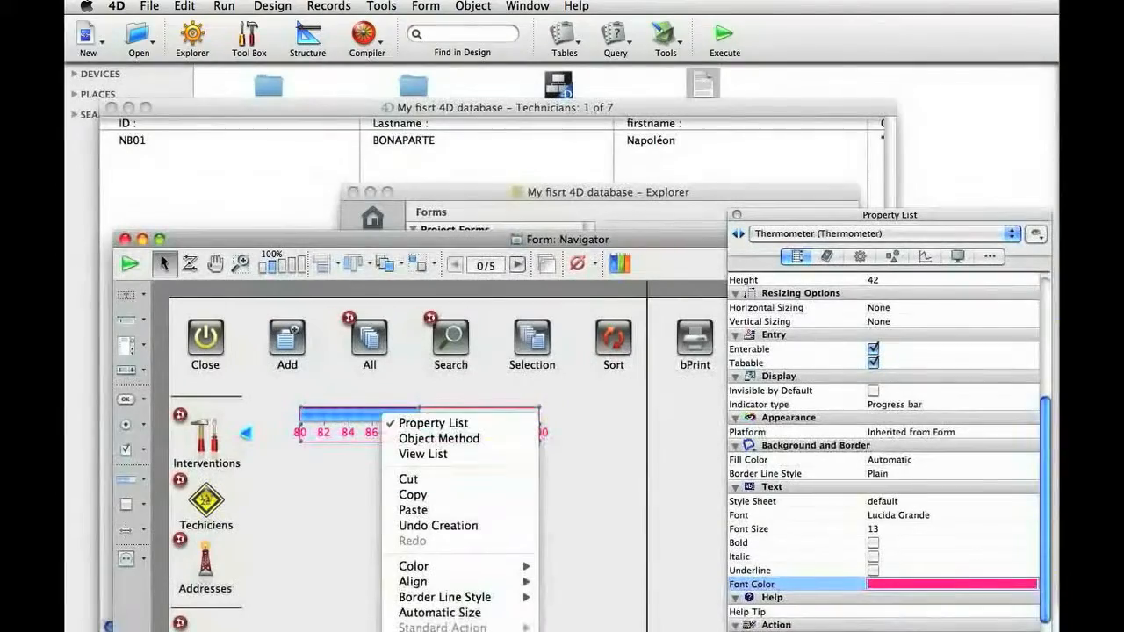
left_click(147, 539)
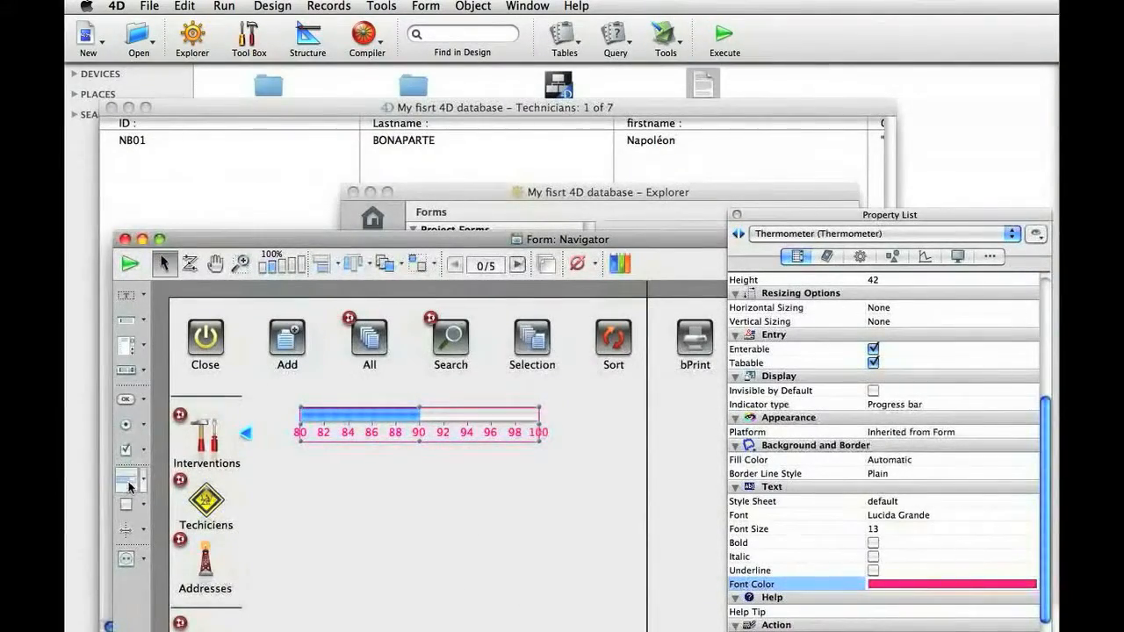
mouse_move(303, 476)
left_mouse_down()
mouse_move(497, 519)
mouse_move(537, 516)
left_mouse_up()
- Delete both thermometers from the form
left_click_drag(611, 537, 475, 408)
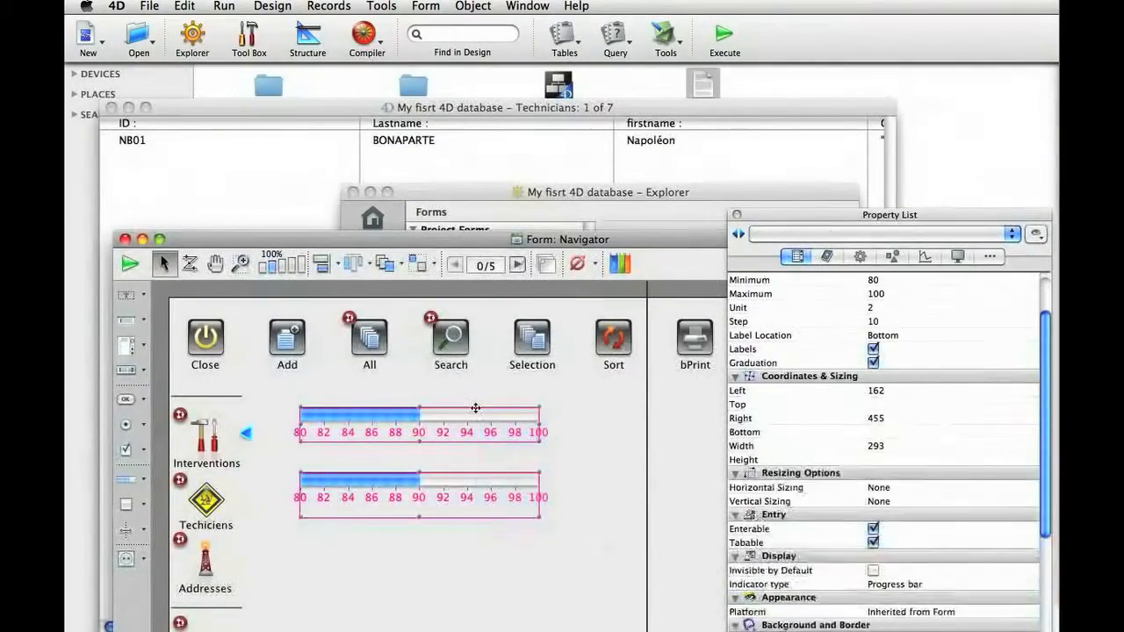
key("Delete")
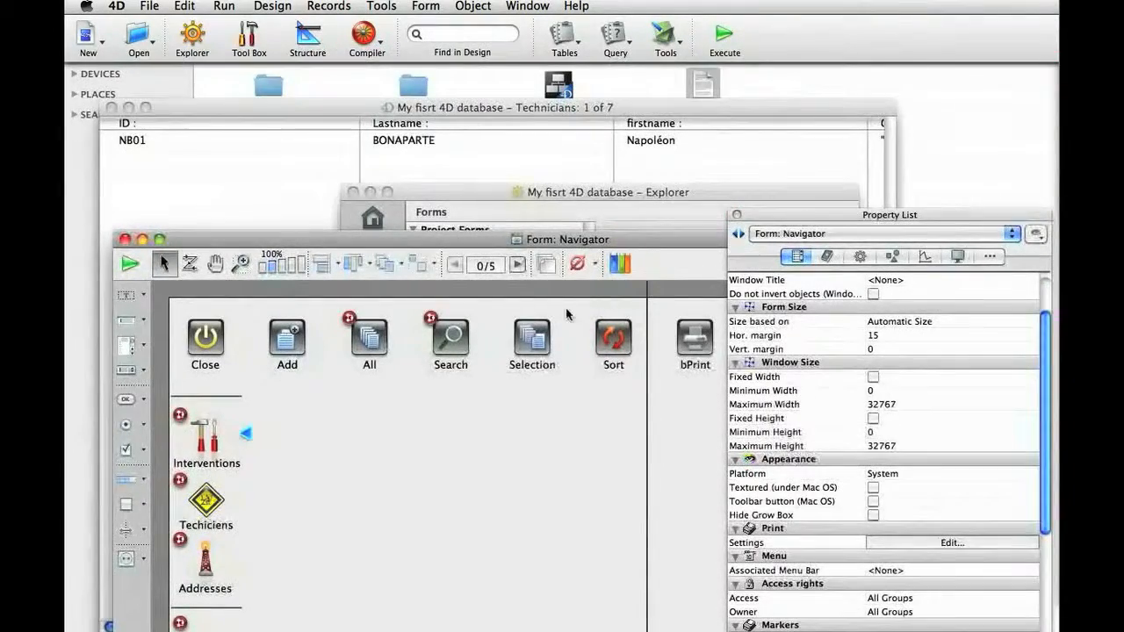
- Examine the Case of code in the All button's object method, opening it twice and closing it each time
left_click(370, 338, "alt")
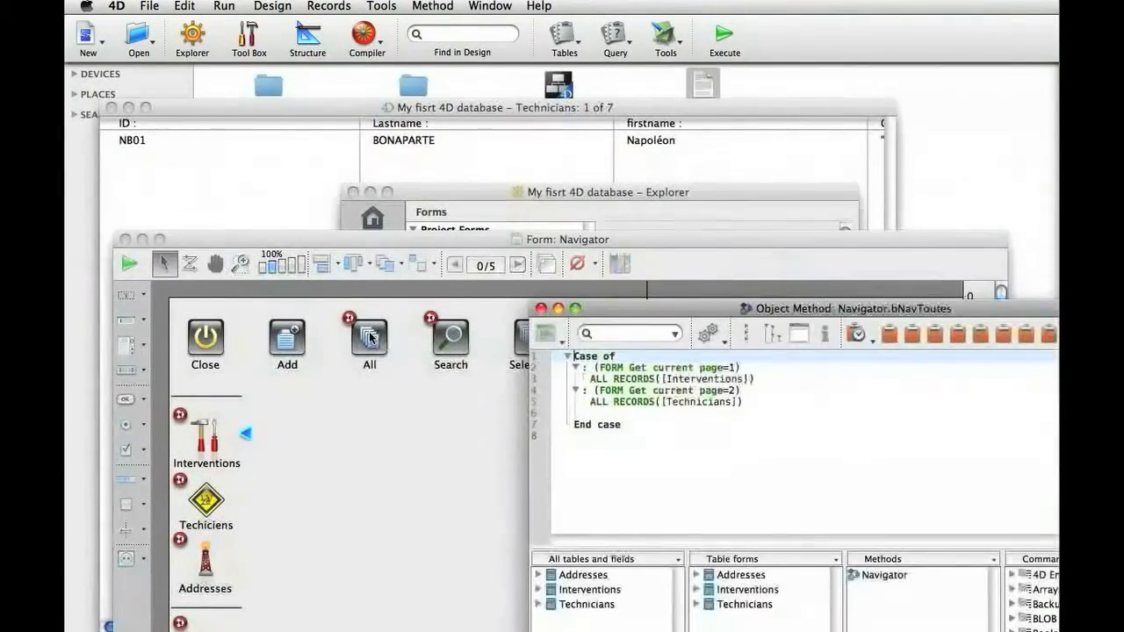
left_click_drag(680, 431, 550, 342)
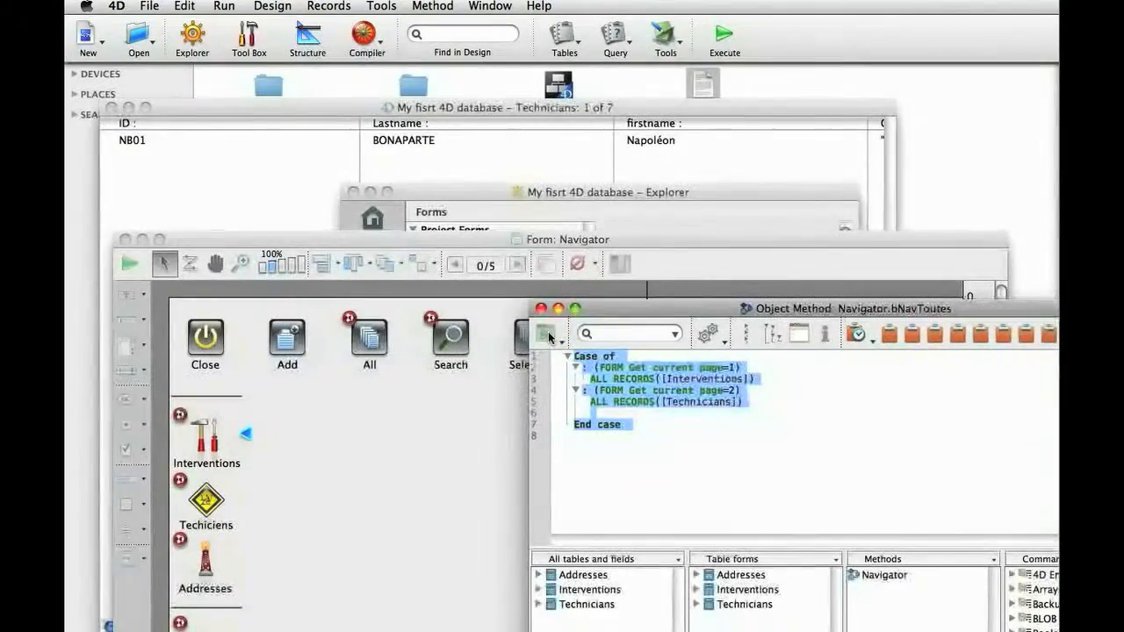
key("super+w")
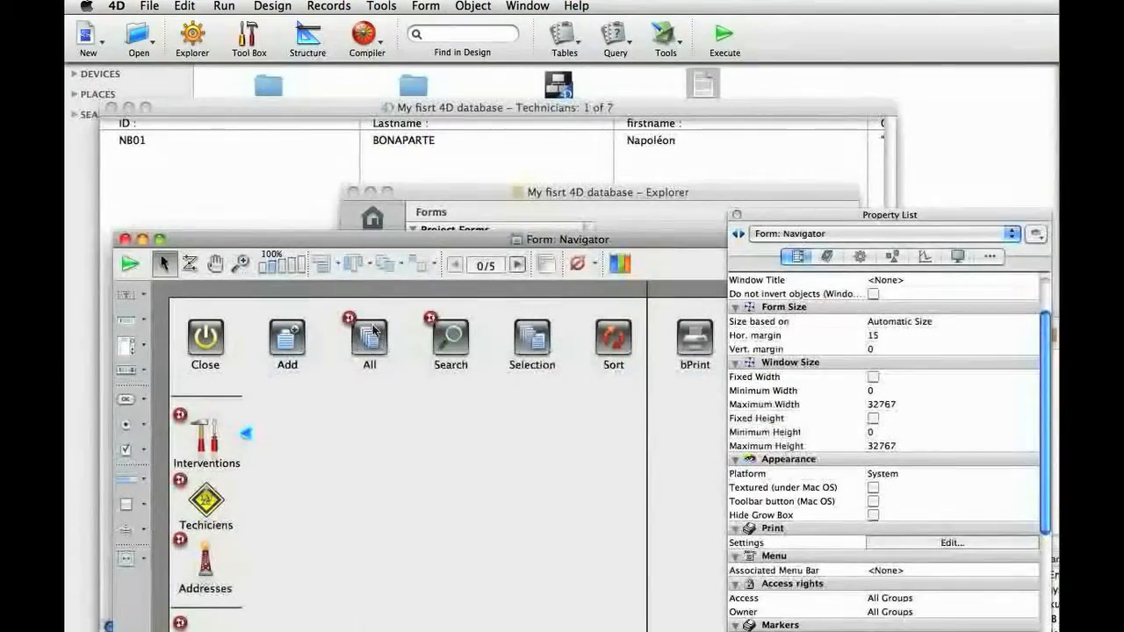
right_click(378, 330)
left_click(404, 348)
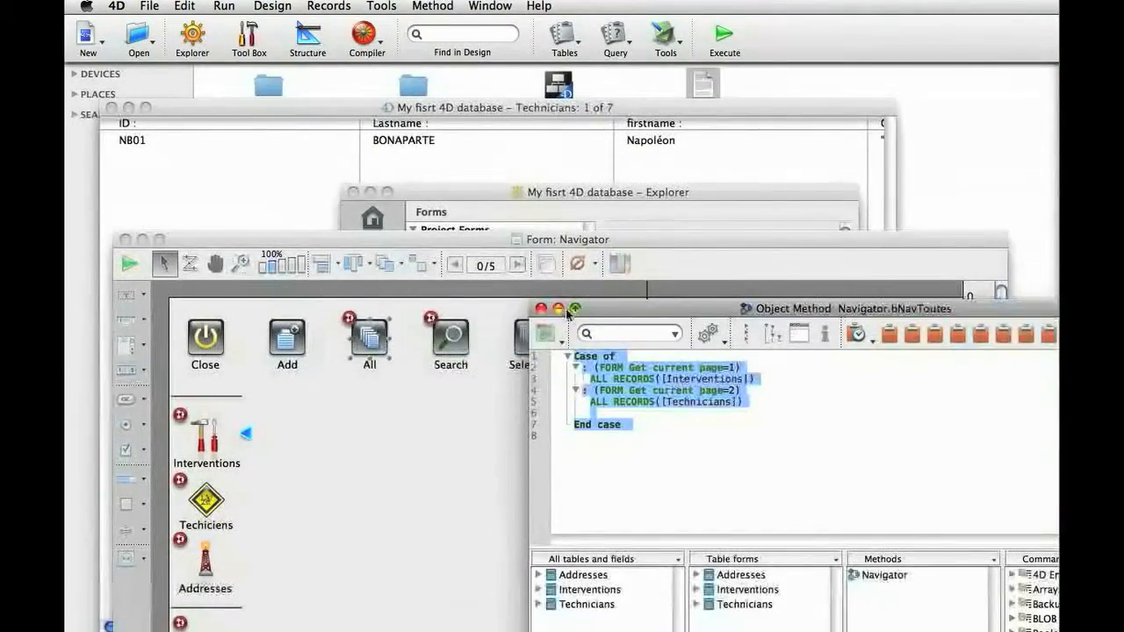
left_click(540, 308)
left_click(567, 426)
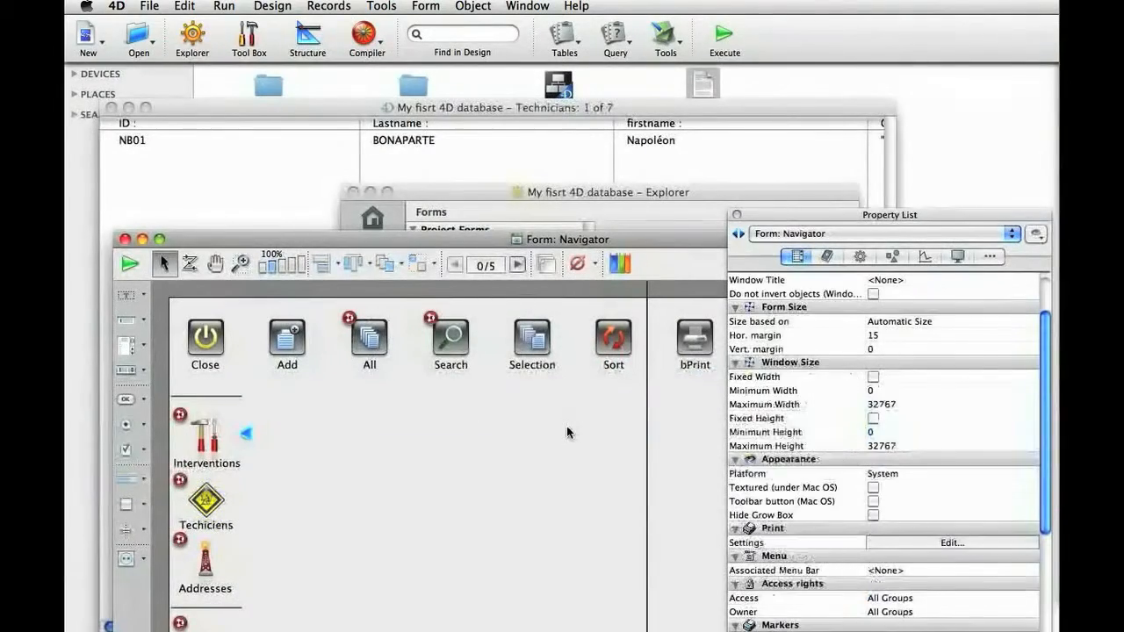
- Select the Selection, Search and All picture buttons together and close the Property List
left_click(532, 339)
left_click(452, 335, "shift")
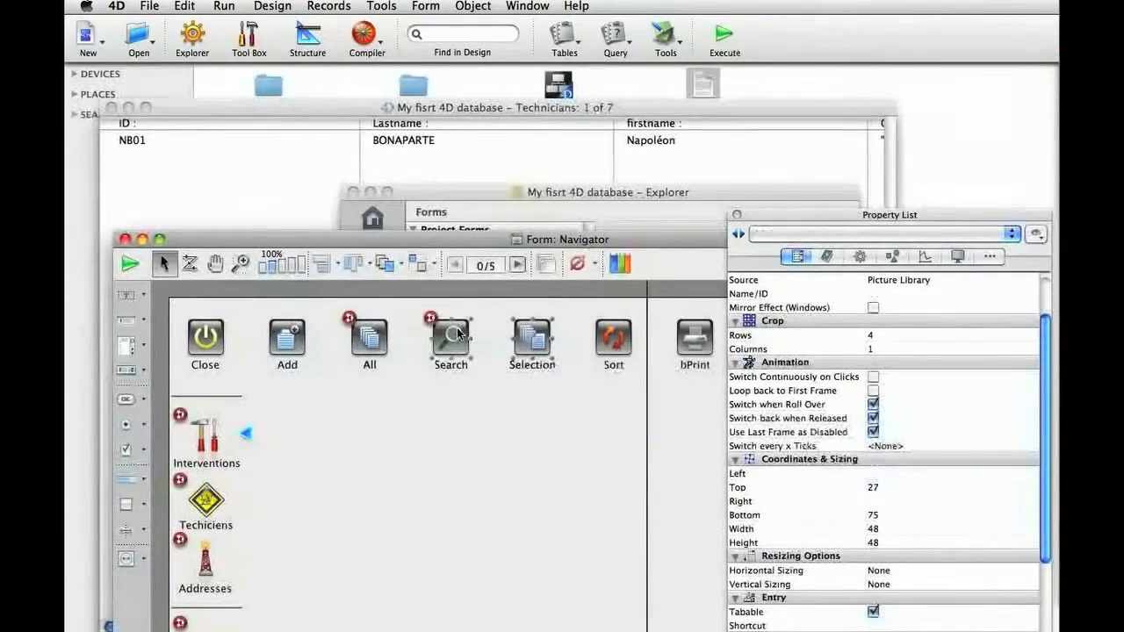
left_click(737, 215)
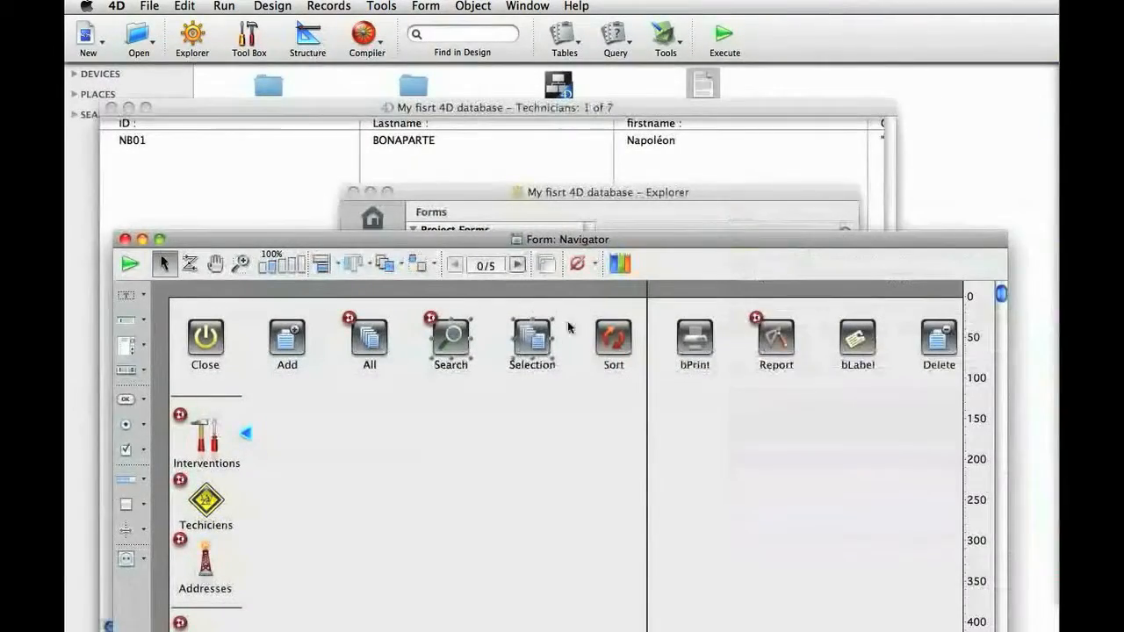
left_click(369, 338, "shift")
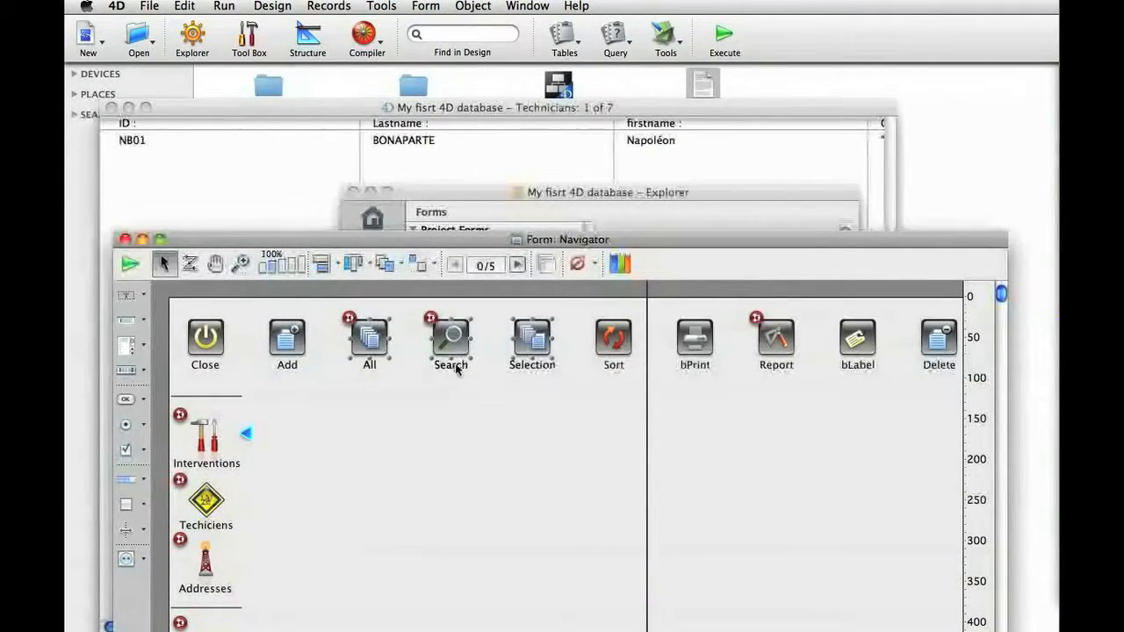
- Clear the individually built selection and select the All through bPrint buttons with their labels in one group
left_click(452, 335, "shift")
left_click(532, 339, "shift")
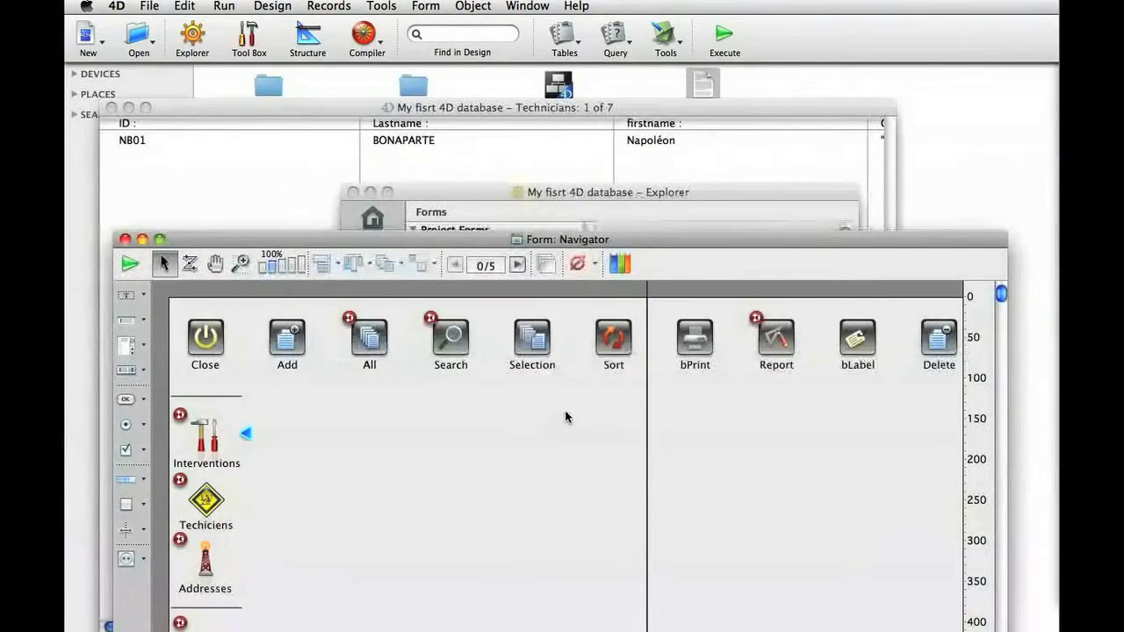
left_click_drag(684, 468, 338, 328)
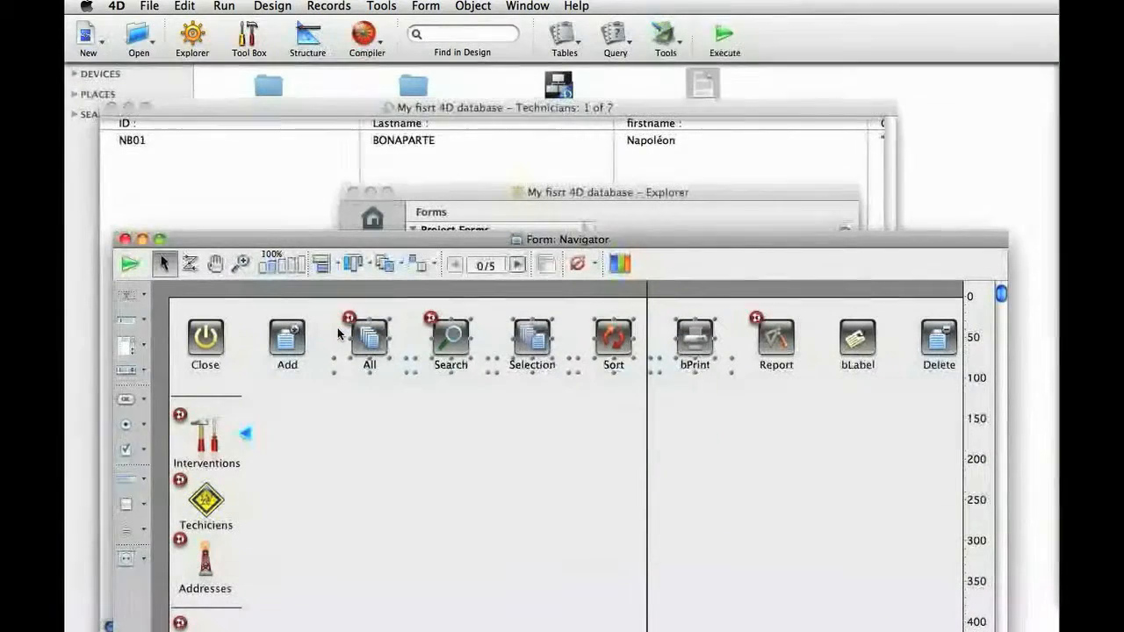
- Select the All, Search and Selection buttons with their labels plus the Sort label as one group, then clear the selection
left_click(580, 452)
left_click_drag(588, 455, 350, 345)
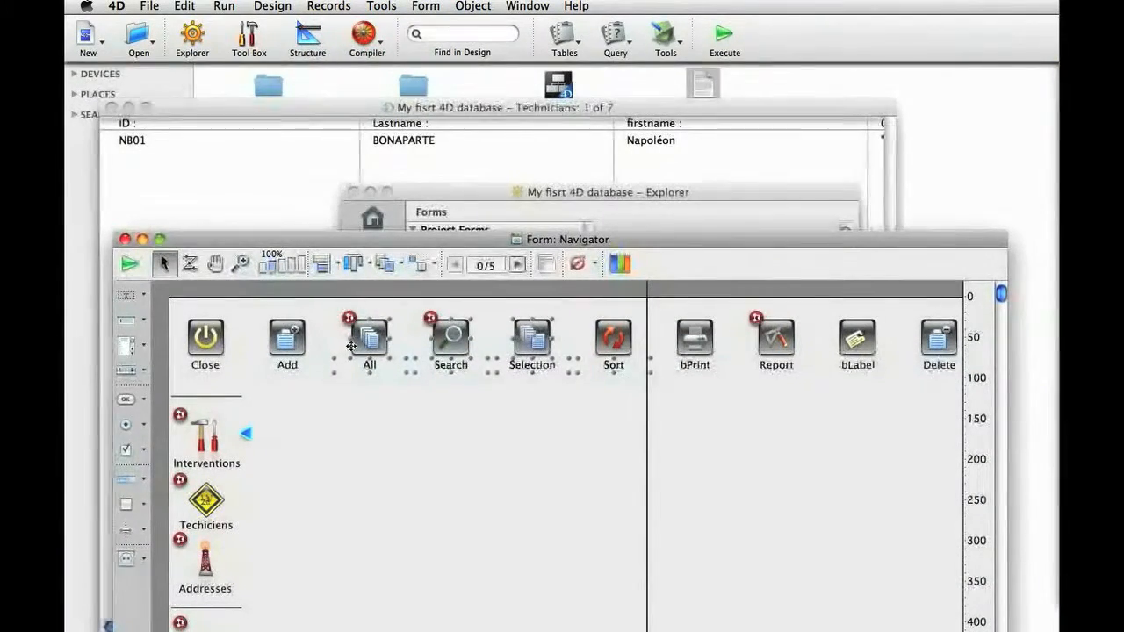
left_click(621, 465)
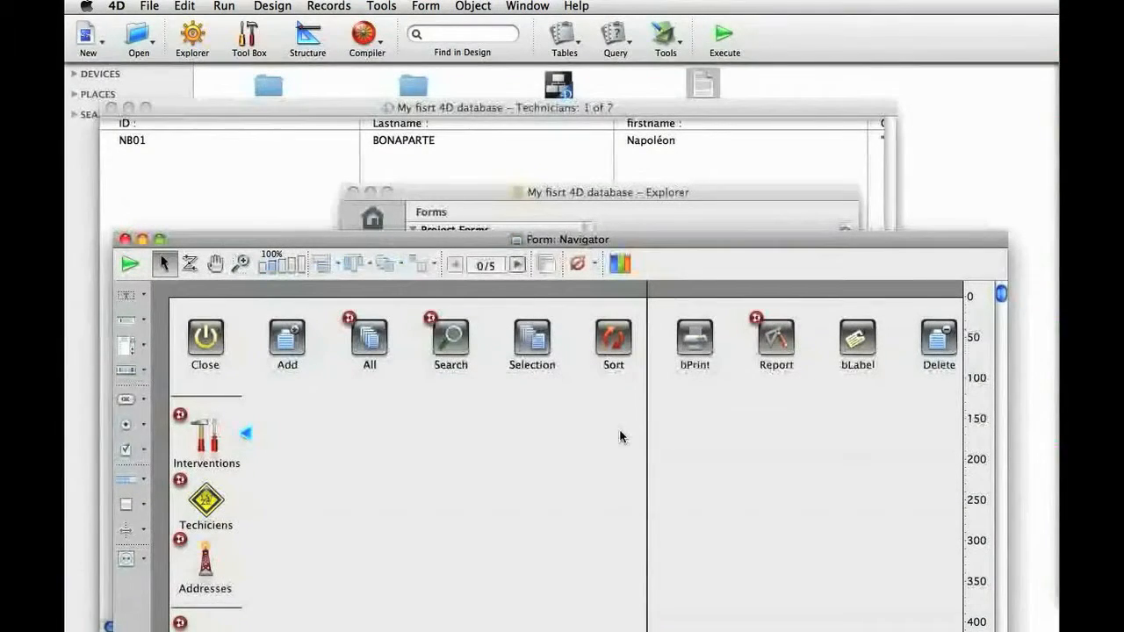
- Select only the Search, Selection and Sort labels, replace that with only the Sort button, and clear the selection
left_click_drag(677, 436, 411, 335)
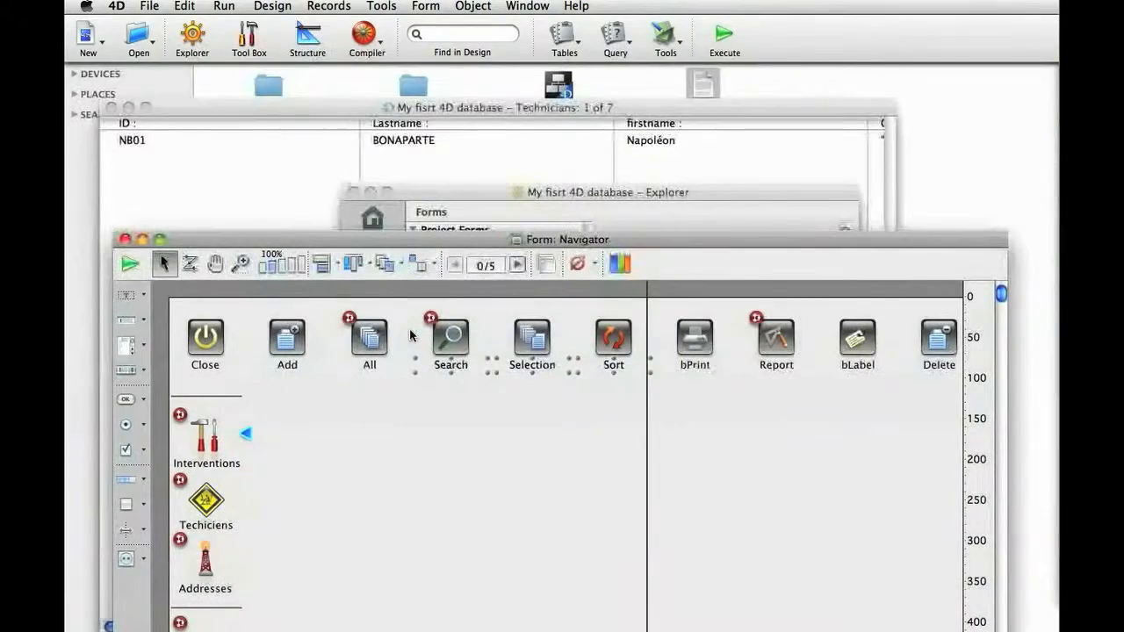
left_click_drag(693, 451, 579, 290)
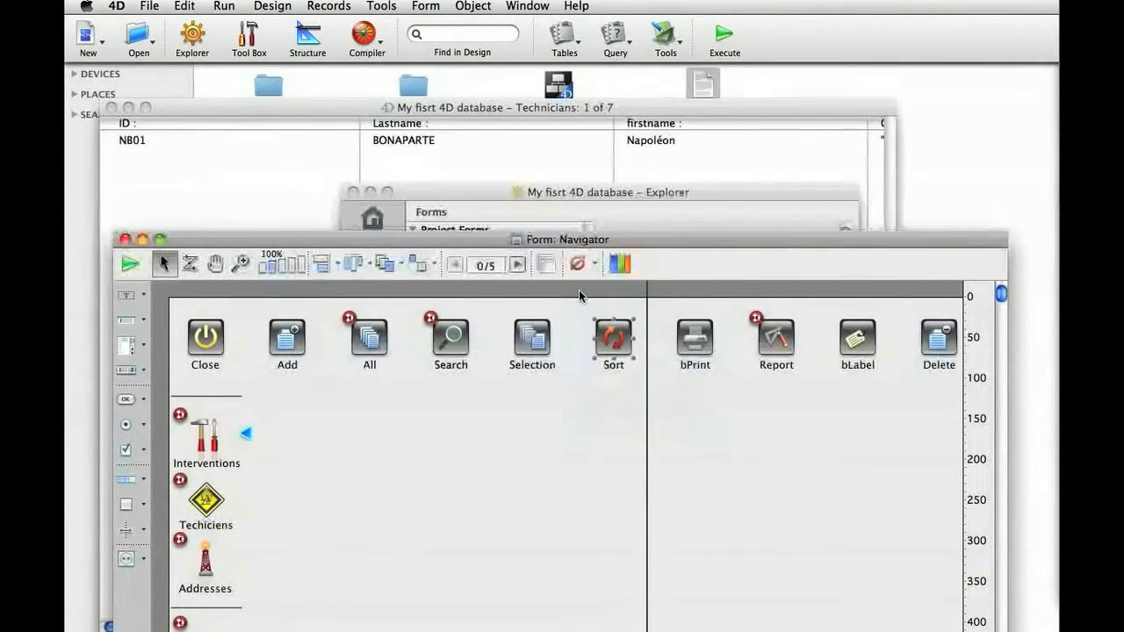
left_click(609, 435)
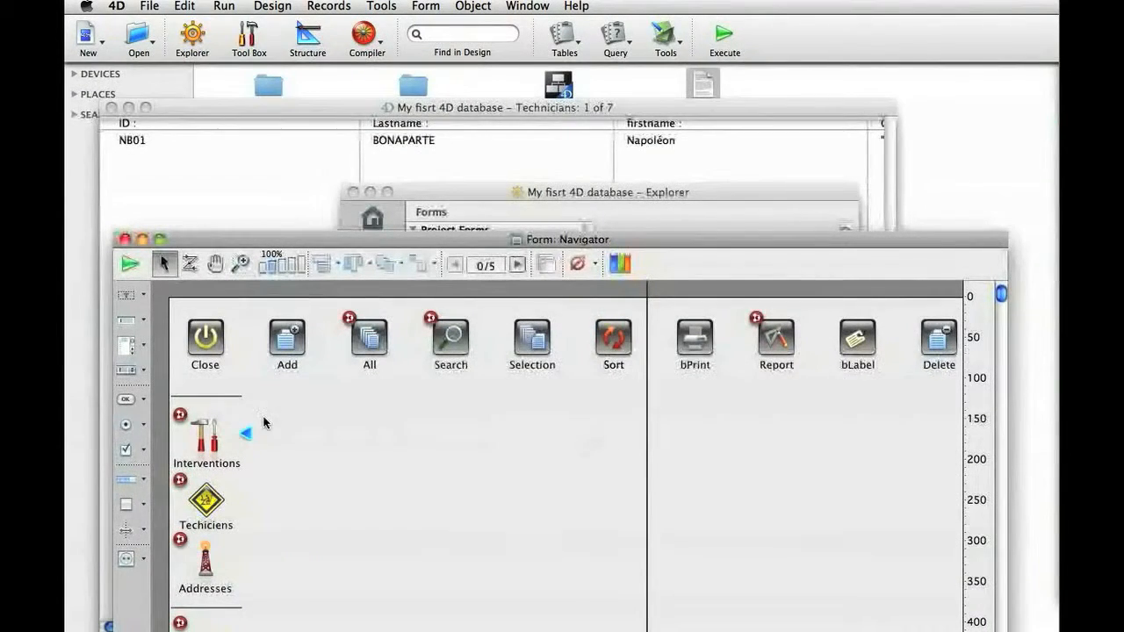
- Draw a large button in the empty area beneath the All to Sort buttons and nudge it right, down and up in fine steps
left_click_drag(360, 438, 560, 532)
key("Right")
key("Right")
key("Right")
key("Right")
key("Right")
key("Right")
key("Right")
key("Right")
key("Right")
key("Right")
key("Right")
key("Right")
key("Right")
key("Right")
key("Right")
key("Right")
key("Right")
key("Right")
key("Right")
key("Right")
key("Right")
key("Right")
key("Right")
key("Down")
key("Down")
key("Down")
key("Down")
key("Down")
key("Down")
key("Down")
key("Down")
key("Down")
key("Down")
key("Up")
key("Up")
key("Up")
key("Up")
key("Up")
key("Up")
key("Up")
key("Up")
key("Up")
key("Up")
key("Up")
key("Up")
key("Up")
key("Up")
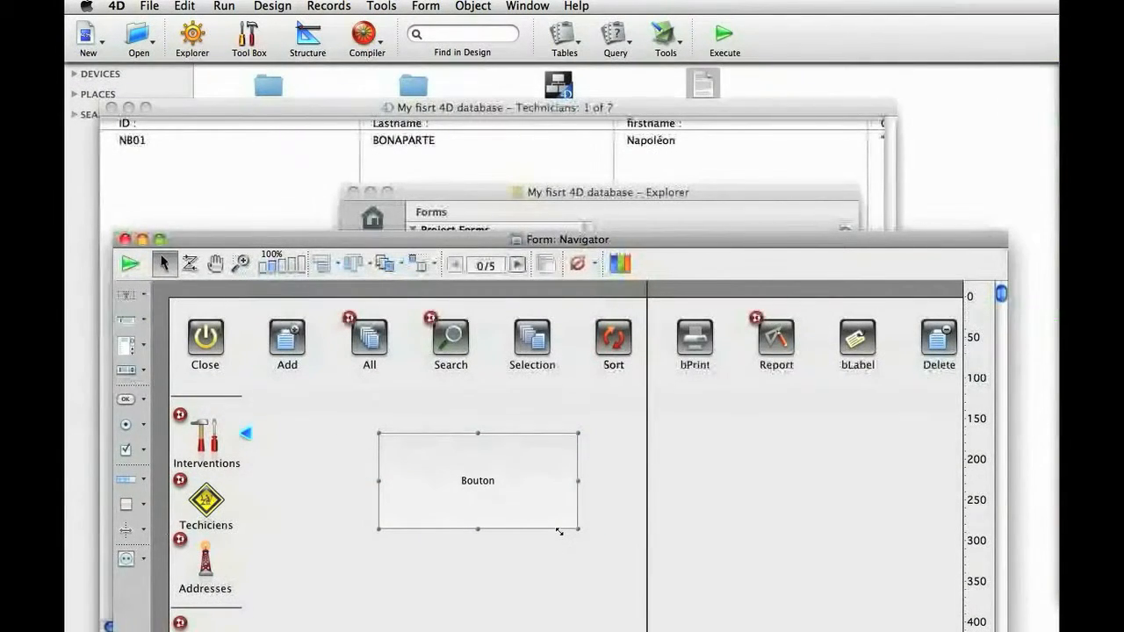
- Reposition the new button in larger increments, moving it right, left, down and up beneath the row of picture buttons
key("shift+Right")
key("shift+Right")
key("shift+Right")
key("shift+Right")
key("shift+Right")
key("shift+Right")
key("shift+Left")
key("shift+Left")
key("shift+Left")
key("shift+Left")
key("shift+Left")
key("shift+Left")
key("shift+Left")
key("shift+Left")
key("shift+Down")
key("shift+Down")
key("shift+Down")
key("shift+Down")
key("shift+Down")
key("shift+Down")
key("shift+Down")
key("shift+Down")
key("shift+Down")
key("shift+Down")
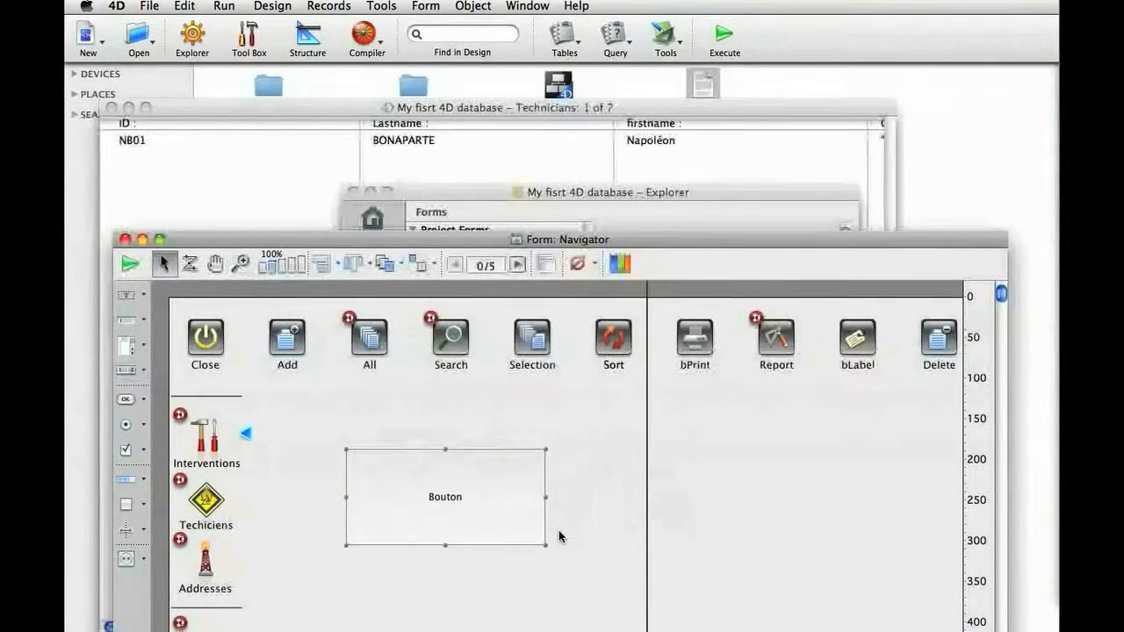
key("shift+Up")
key("shift+Up")
key("shift+Up")
key("shift+Up")
key("shift+Up")
key("shift+Up")
key("shift+Up")
key("shift+Up")
key("shift+Up")
key("shift+Up")
key("shift+Up")
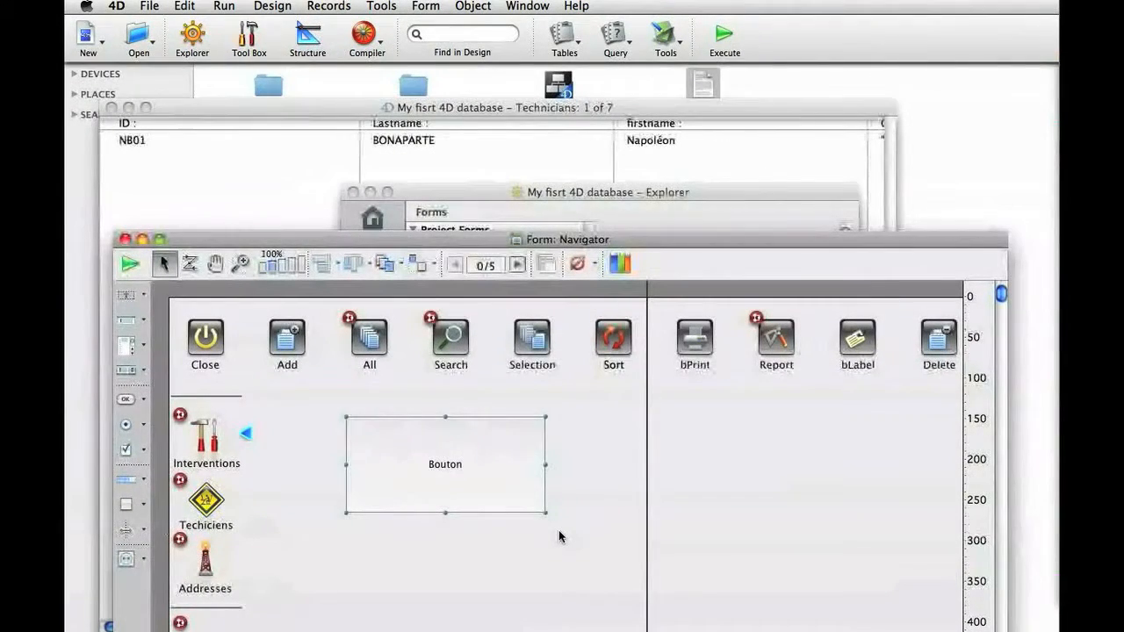
- Resize the Bouton button's width in fine steps, narrowing it and widening it again while its left edge stays fixed
key("super+Left")
key("super+Left")
key("super+Left")
key("super+Left")
key("super+Left")
key("super+Left")
key("super+Left")
key("super+Left")
key("super+Left")
key("super+Left")
key("super+Left")
key("super+Left")
key("super+Left")
key("super+Left")
key("super+Left")
key("super+Left")
key("super+Left")
key("super+Left")
key("super+Left")
key("super+Right")
key("super+Right")
key("super+Right")
key("super+Right")
key("super+Right")
key("super+Right")
key("super+Right")
key("super+Right")
key("super+Right")
key("super+Right")
key("super+Right")
key("super+Right")
key("super+Right")
key("super+Right")
key("super+Right")
key("super+Right")
key("super+Right")
key("super+Right")
key("super+Right")
key("super+Right")
- Resize the Bouton button's height in fine steps, making it taller and then shorter until its lower edge reaches about 250 on the vertical ruler
key("super+Down")
key("super+Down")
key("super+Down")
key("super+Down")
key("super+Down")
key("super+Down")
key("super+Down")
key("super+Down")
key("super+Down")
key("super+Down")
key("super+Down")
key("super+Down")
key("super+Down")
key("super+Down")
key("super+Down")
key("super+Down")
key("super+Down")
key("super+Up")
key("super+Up")
key("super+Up")
key("super+Up")
key("super+Up")
key("super+Up")
key("super+Up")
key("super+Up")
key("super+Up")
key("super+Up")
key("super+Up")
key("super+Up")
key("super+Up")
key("super+Up")
key("super+Up")
key("super+Up")
key("super+Up")
key("super+Up")
key("super+Up")
key("super+Up")
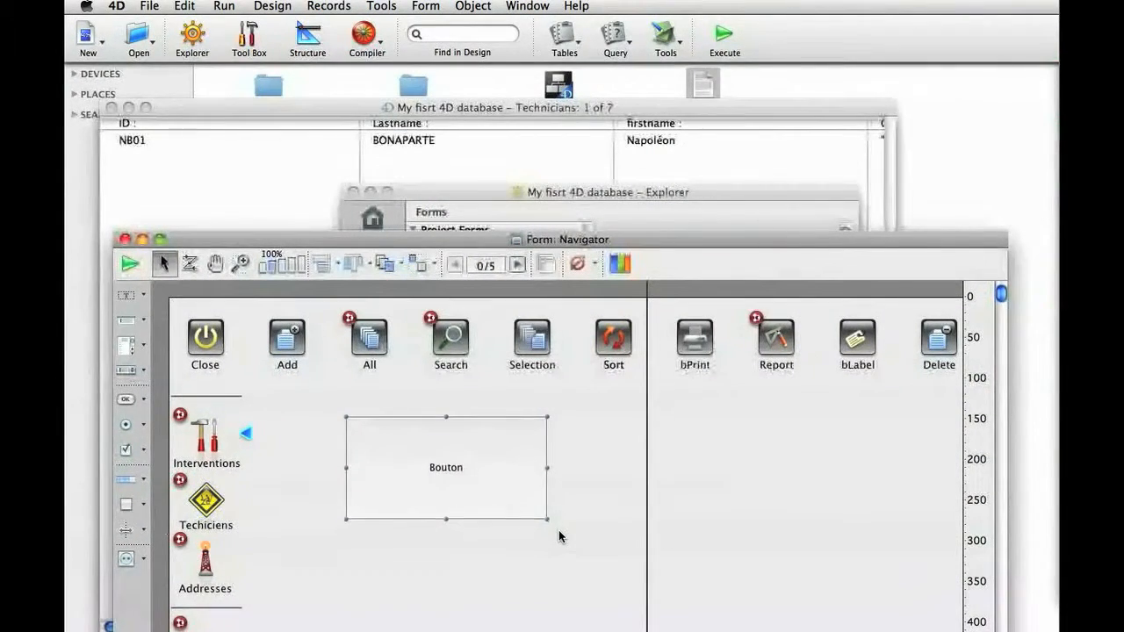
key("super+Up")
key("super+Up")
key("super+Up")
key("super+Up")
key("super+Up")
key("super+Up")
key("super+Up")
key("super+Up")
key("super+Up")
key("super+Up")
- Narrow the Bouton button in fine steps until its right edge lies about beneath the middle of the Selection button
key("super+Left")
key("super+Left")
key("super+Left")
key("super+Left")
key("super+Left")
key("super+Left")
key("super+Left")
key("super+Left")
key("super+Left")
key("super+Left")
key("super+Left")
key("super+Left")
key("super+Left")
key("super+Left")
key("super+Left")
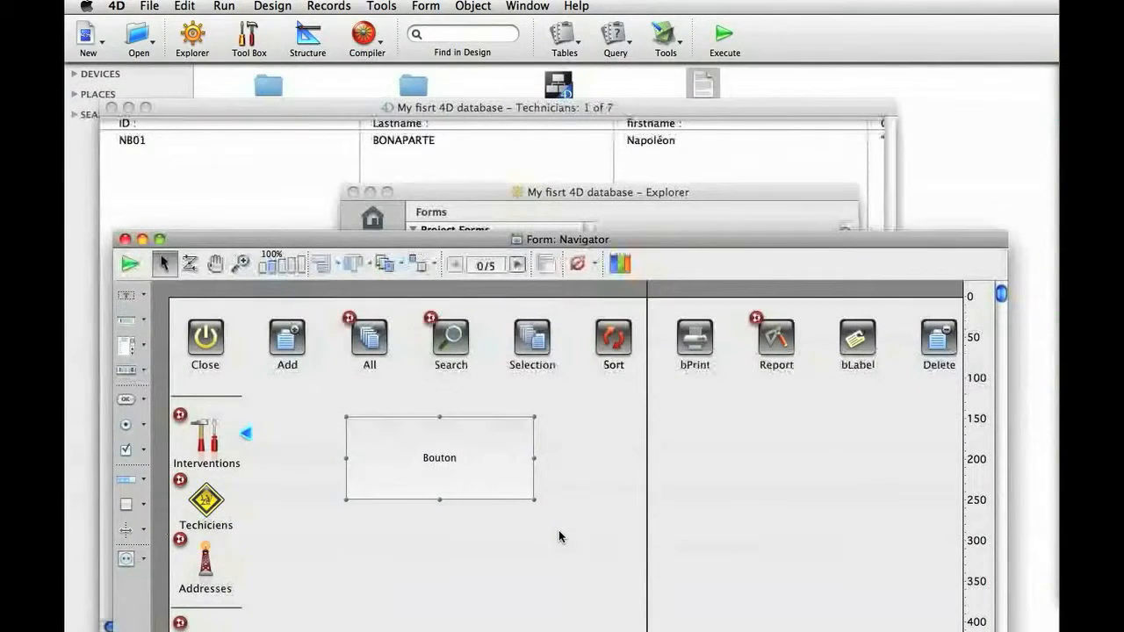
- Resize the Bouton button's width in larger increments, widening it and narrowing it again
key("shift+super+Right")
key("shift+super+Right")
key("shift+super+Right")
key("shift+super+Right")
key("shift+super+Right")
key("shift+super+Right")
key("shift+super+Right")
key("shift+super+Right")
key("shift+super+Right")
key("shift+super+Right")
key("shift+super+Right")
key("shift+super+Right")
key("shift+super+Left")
key("shift+super+Left")
key("shift+super+Left")
key("shift+super+Left")
key("shift+super+Left")
key("shift+super+Left")
key("shift+super+Left")
key("shift+super+Left")
key("shift+super+Left")
key("shift+super+Left")
key("shift+super+Left")
key("shift+super+Left")
key("shift+super+Left")
key("shift+super+Left")
key("shift+super+Left")
key("shift+super+Left")
key("shift+super+Left")
key("shift+super+Left")
- Resize the Bouton button's height in larger increments, making it taller and shorter again
key("shift+super+Down")
key("shift+super+Down")
key("shift+super+Down")
key("shift+super+Down")
key("shift+super+Down")
key("shift+super+Down")
key("shift+super+Down")
key("shift+super+Down")
key("shift+super+Down")
key("shift+super+Down")
key("shift+super+Down")
key("shift+super+Down")
key("shift+super+Down")
key("shift+super+Down")
key("shift+super+Up")
key("shift+super+Up")
key("shift+super+Up")
key("shift+super+Up")
key("shift+super+Up")
key("shift+super+Up")
key("shift+super+Up")
key("shift+super+Up")
key("shift+super+Up")
key("shift+super+Up")
key("shift+super+Up")
key("shift+super+Up")
key("shift+super+Up")
key("shift+super+Up")
key("shift+super+Up")
key("shift+super+Up")
key("shift+super+Up")
key("shift+super+Up")
key("shift+super+Up")
key("shift+super+Up")
- Enlarge the Bouton button's width and height in larger increments, and delete the button from the form
key("shift+super+Right")
key("shift+super+Right")
key("shift+super+Right")
key("shift+super+Right")
key("shift+super+Right")
key("shift+super+Right")
key("shift+super+Down")
key("shift+super+Down")
key("shift+super+Down")
key("shift+super+Down")
key("shift+super+Down")
key("shift+super+Down")
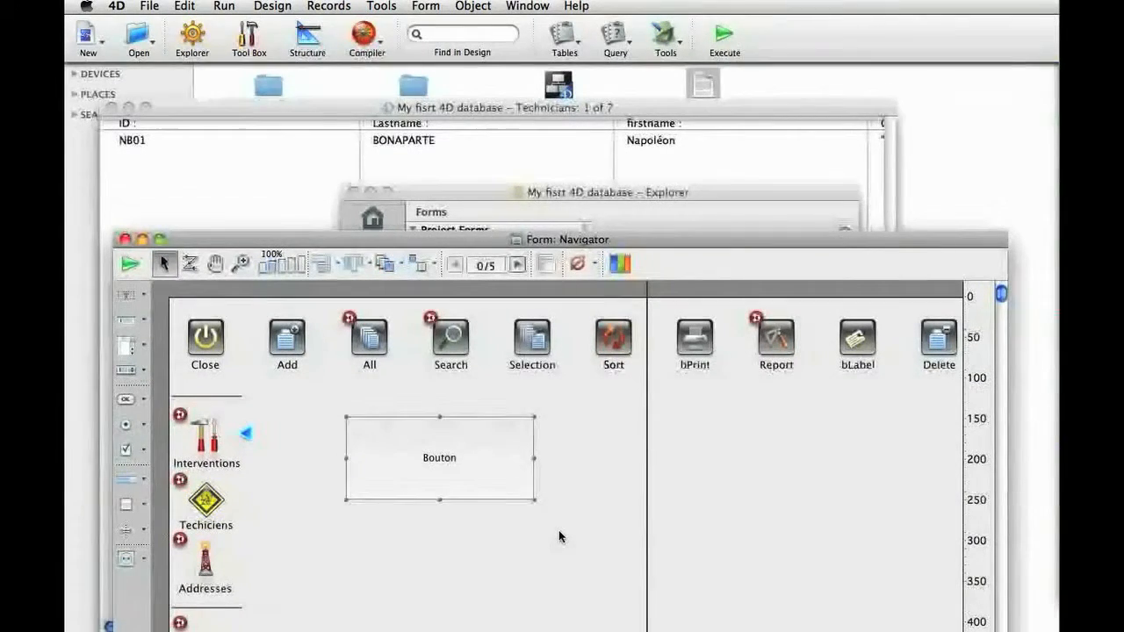
key("Delete")
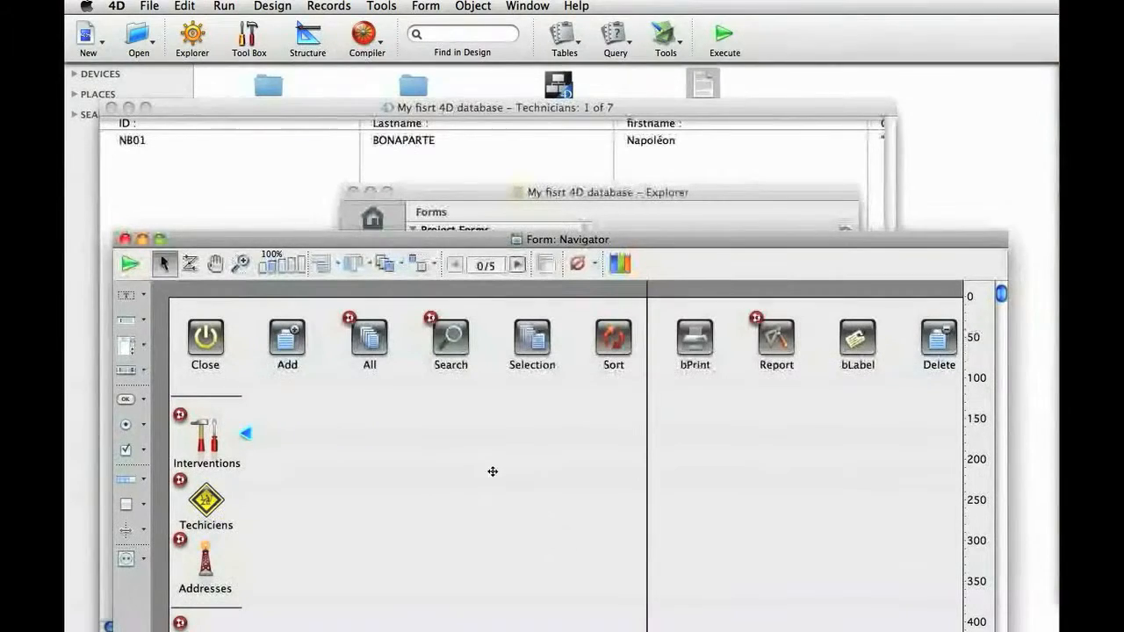
- Advance through the form to page 5, and go from there to the page holding the All button
left_click(515, 266)
left_click(516, 266)
left_click(515, 266)
left_click(516, 266)
left_click(516, 266)
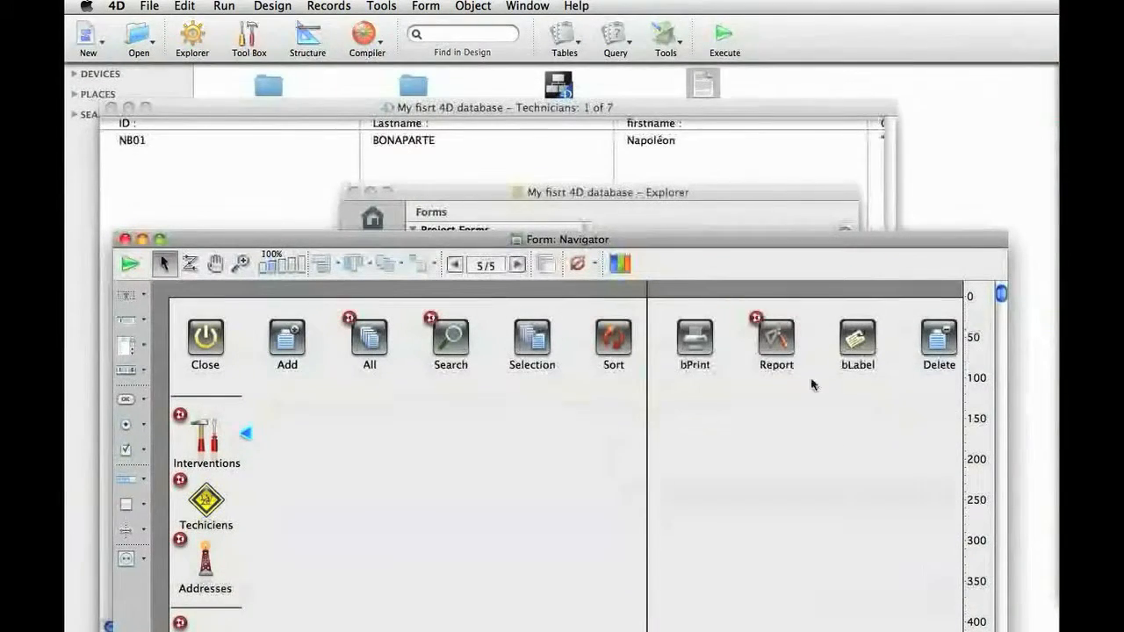
double_click(367, 336)
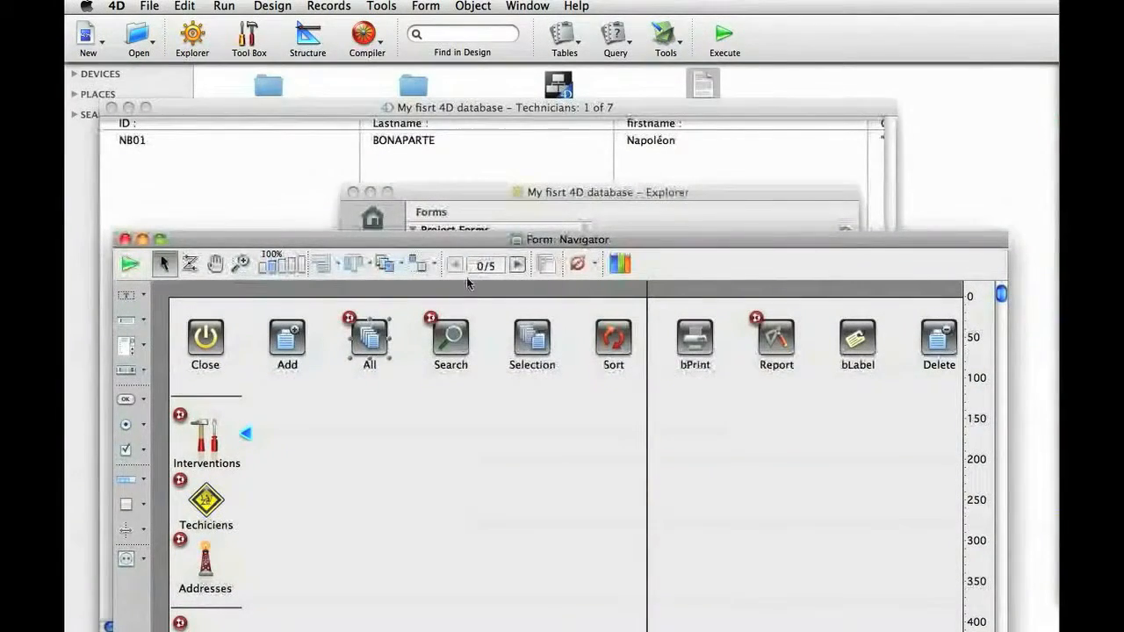
- Open the All button's object method directly from the form and close the method editor
left_click(368, 337, "alt")
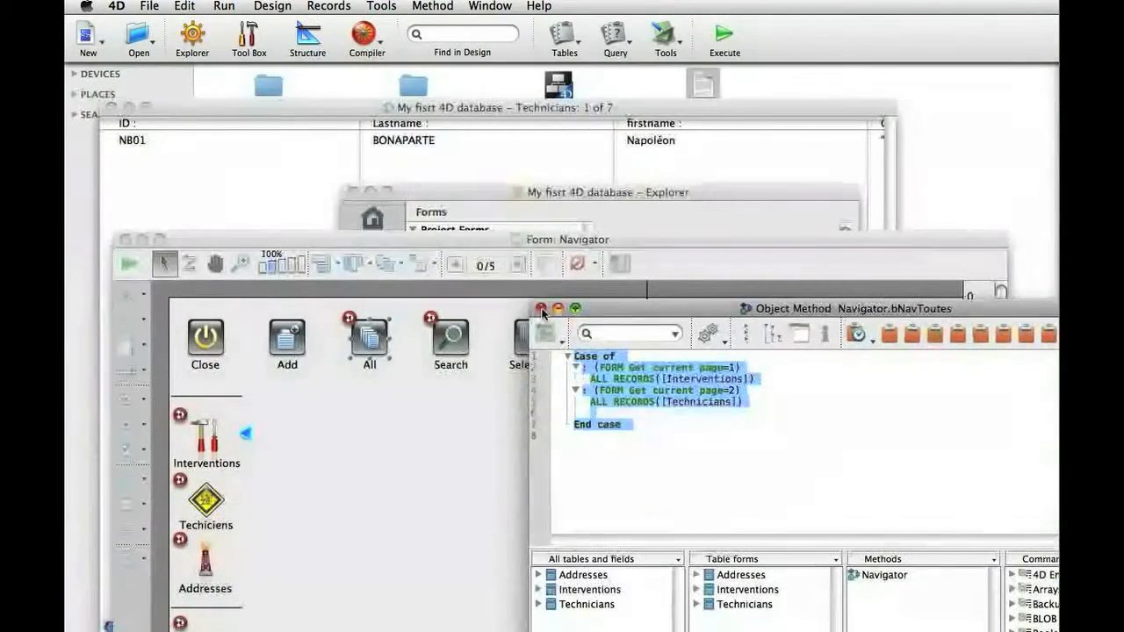
left_click(542, 308)
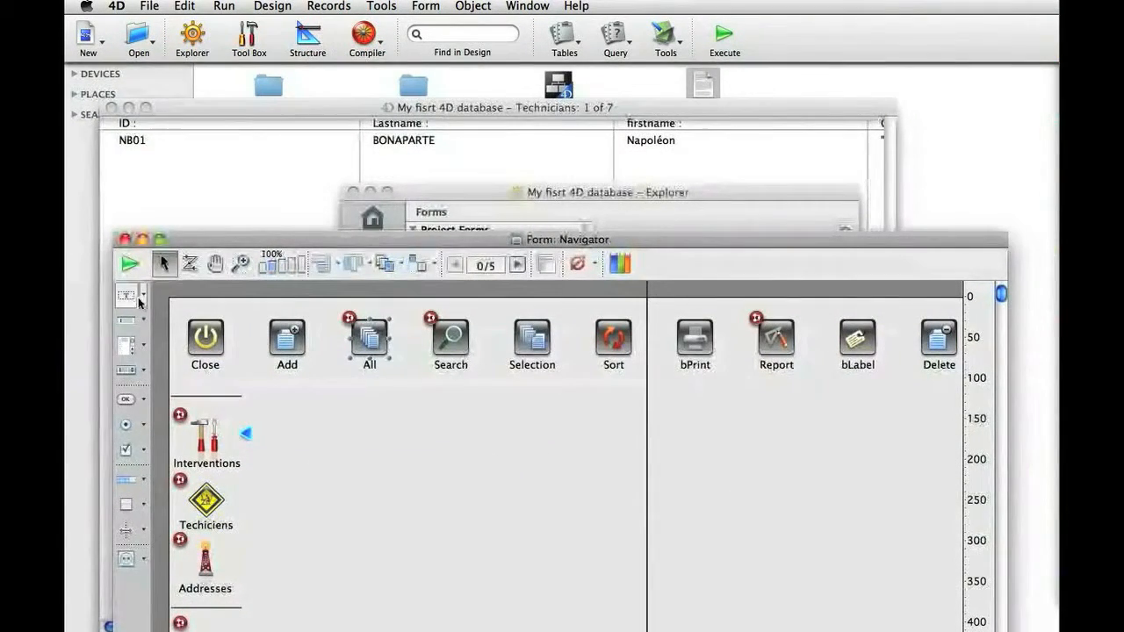
- Deselect the All button and cycle through the form editor's tools, from the Input tool through the shape tools to the Zoom tool
left_click(331, 449)
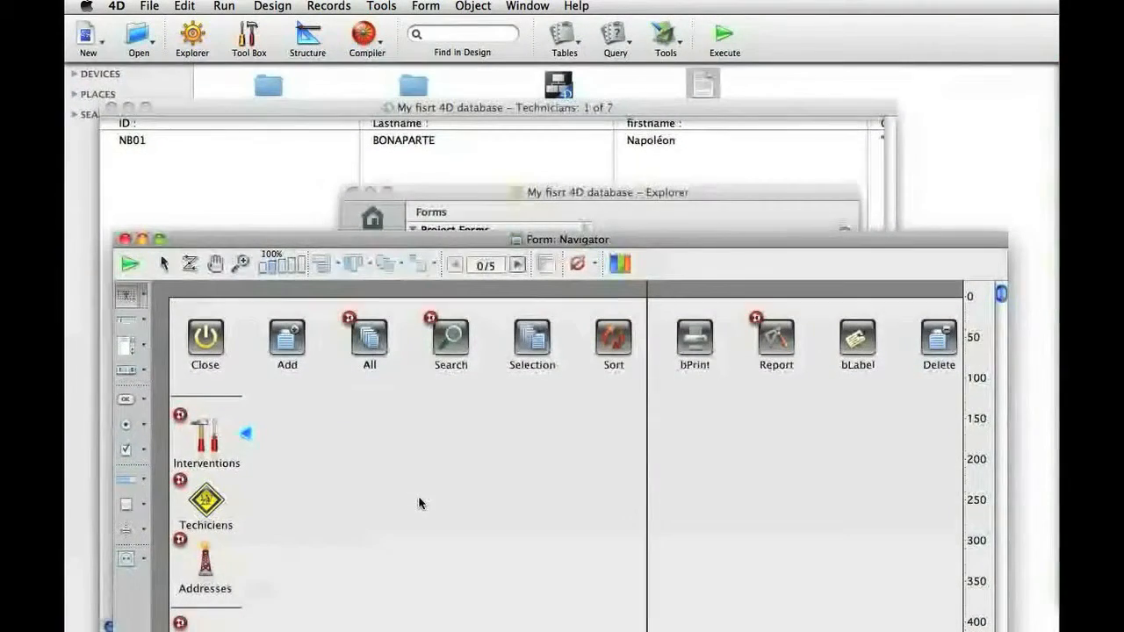
left_click(127, 320)
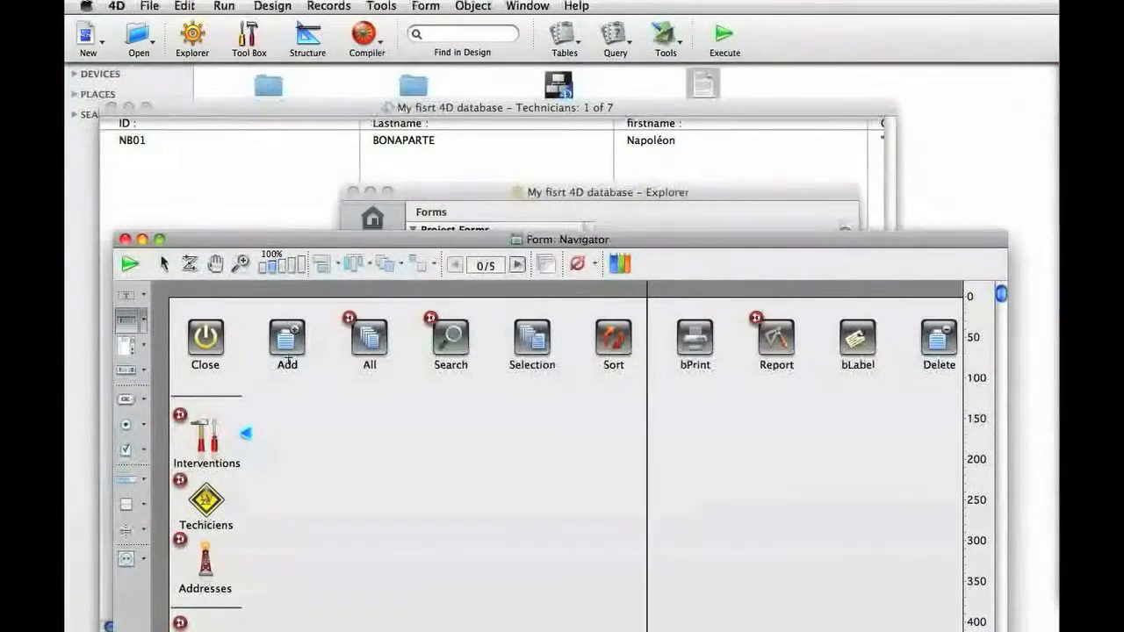
key("Tab")
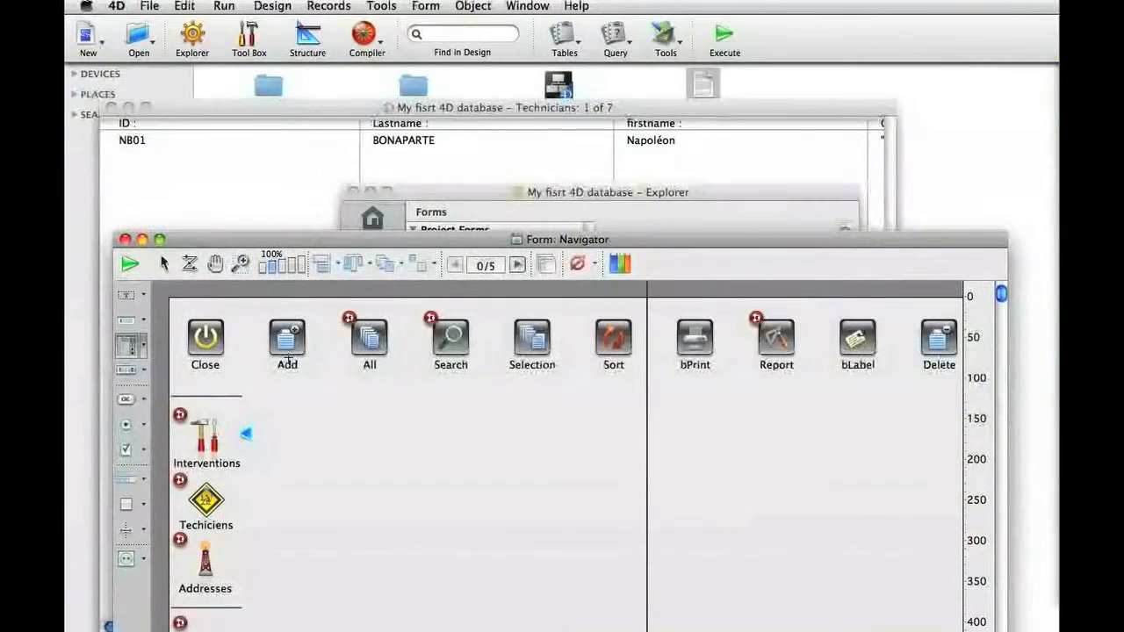
key("Tab")
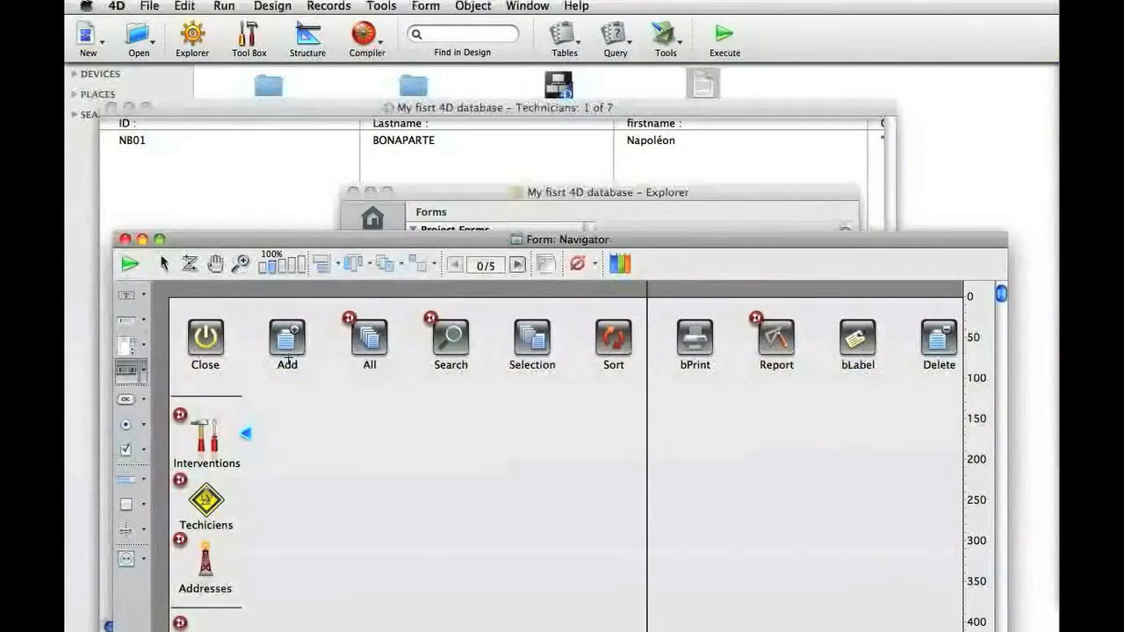
key("Tab")
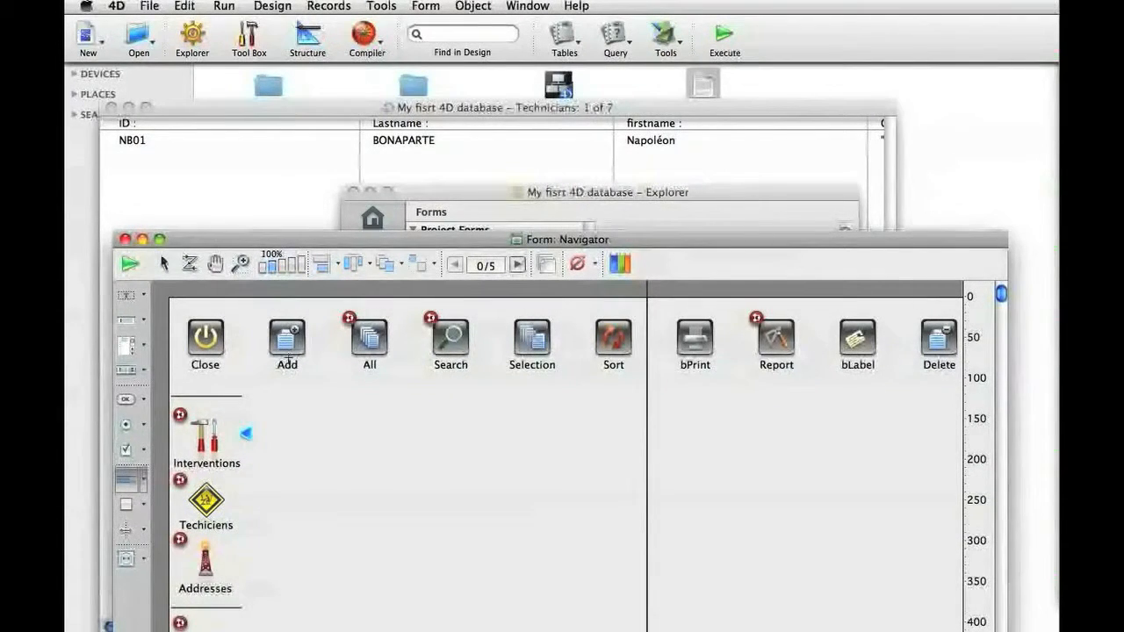
key("r")
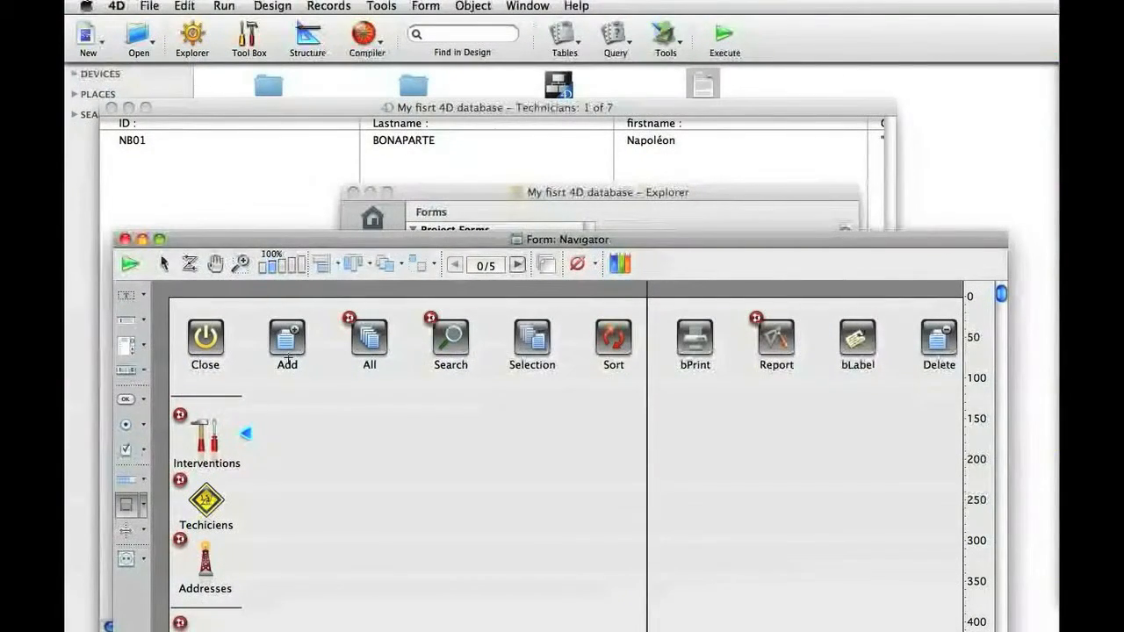
key("s")
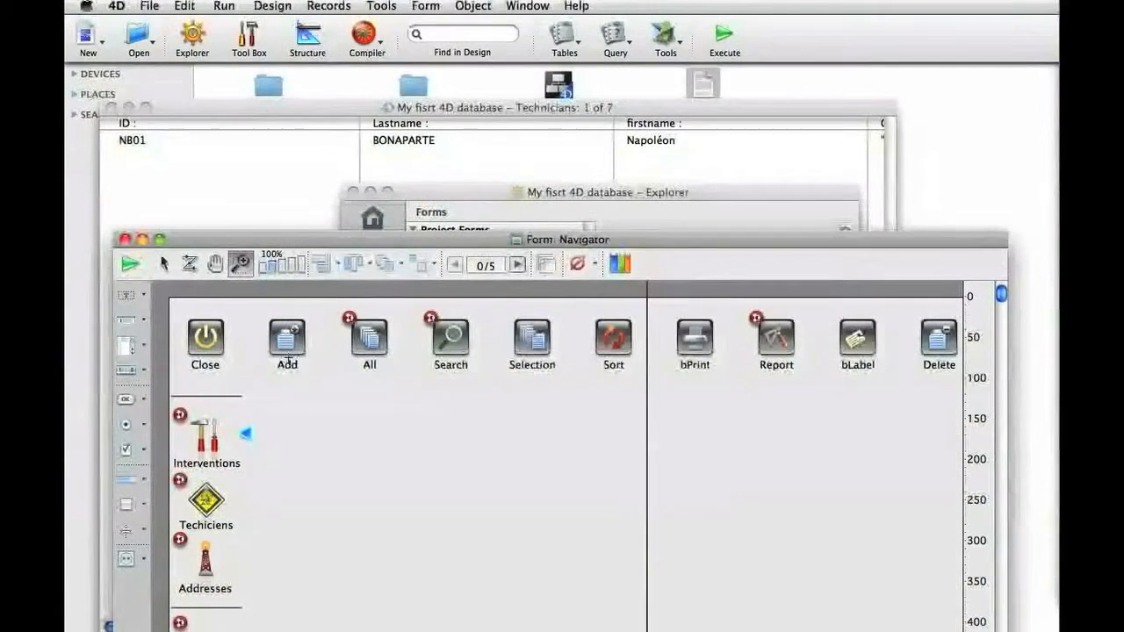
- Pan the form sideways with the Hand tool, return to the selection tool and bring the form back to its original view
left_click_drag(527, 494, 577, 628)
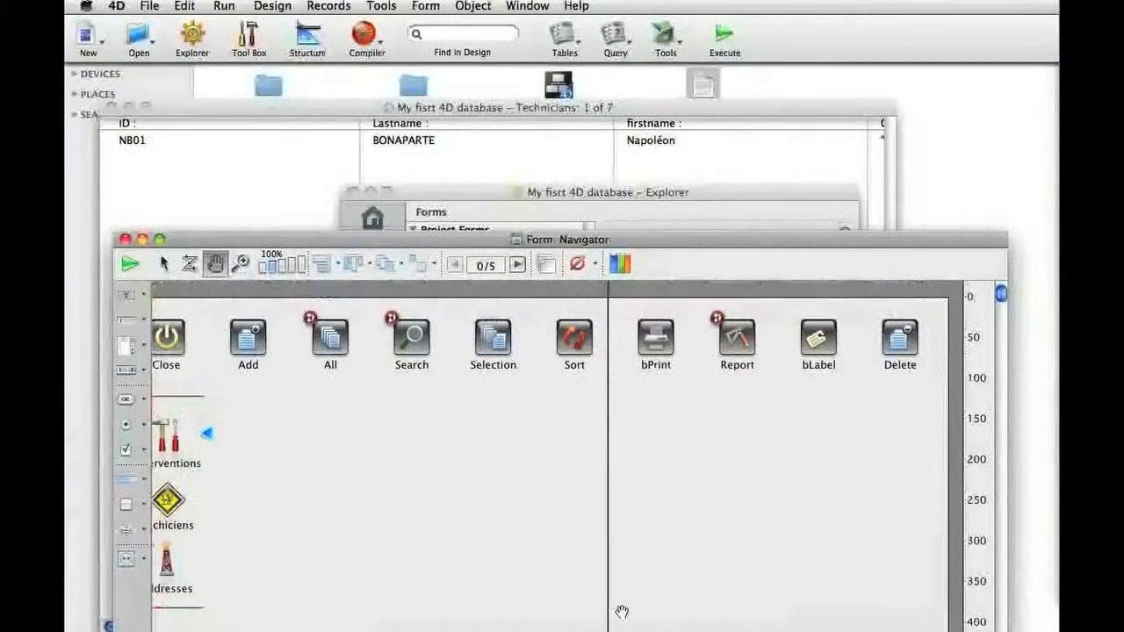
left_click(163, 268)
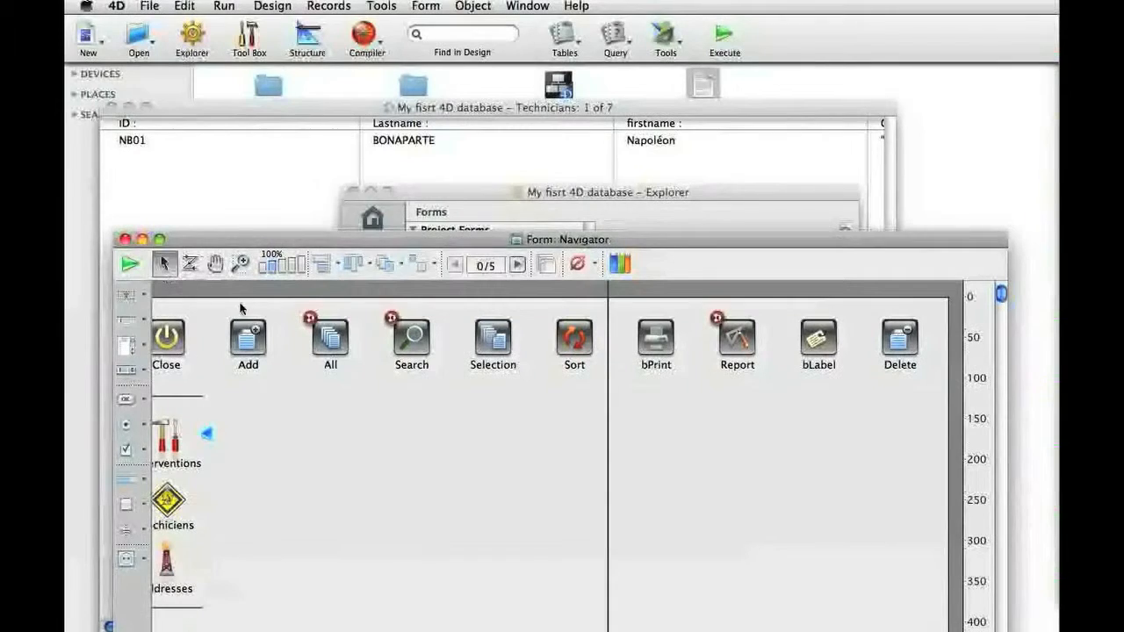
scroll(307, 474, "left", 2)
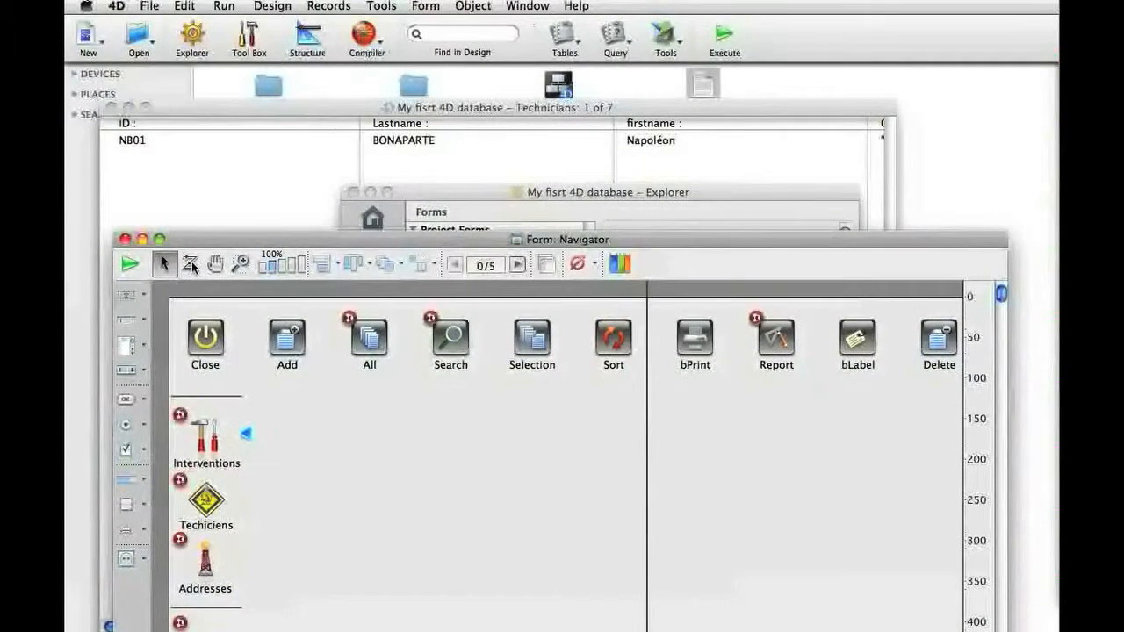
- Open the Technicians table's Input form from the Explorer, and move and enlarge its window to show the whole form
left_click(514, 218)
left_click(414, 275)
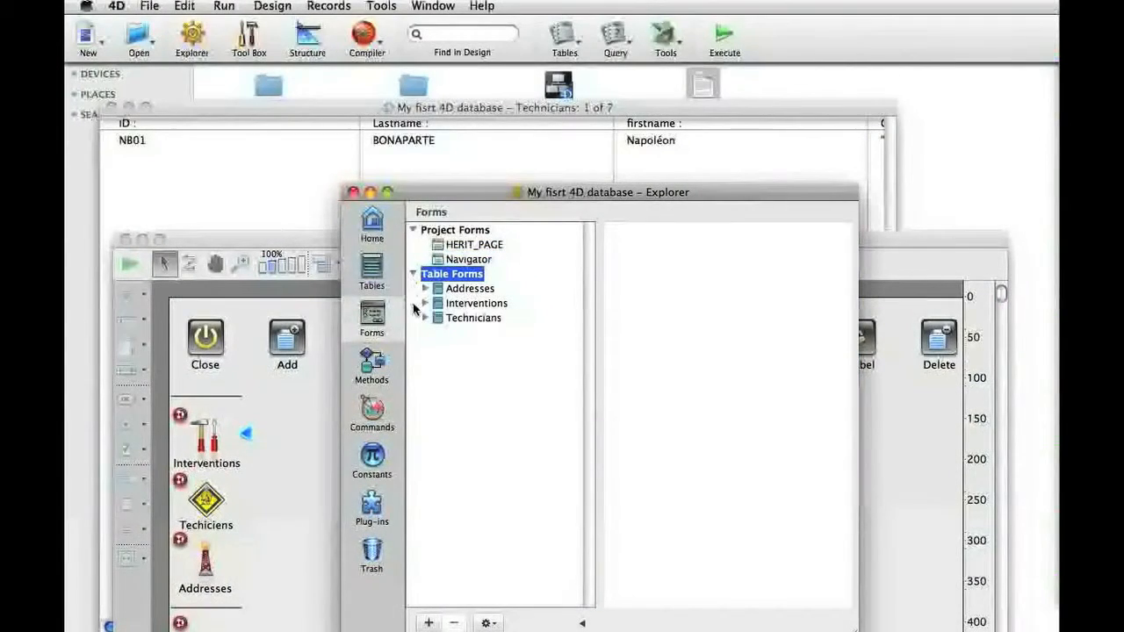
left_click(426, 318)
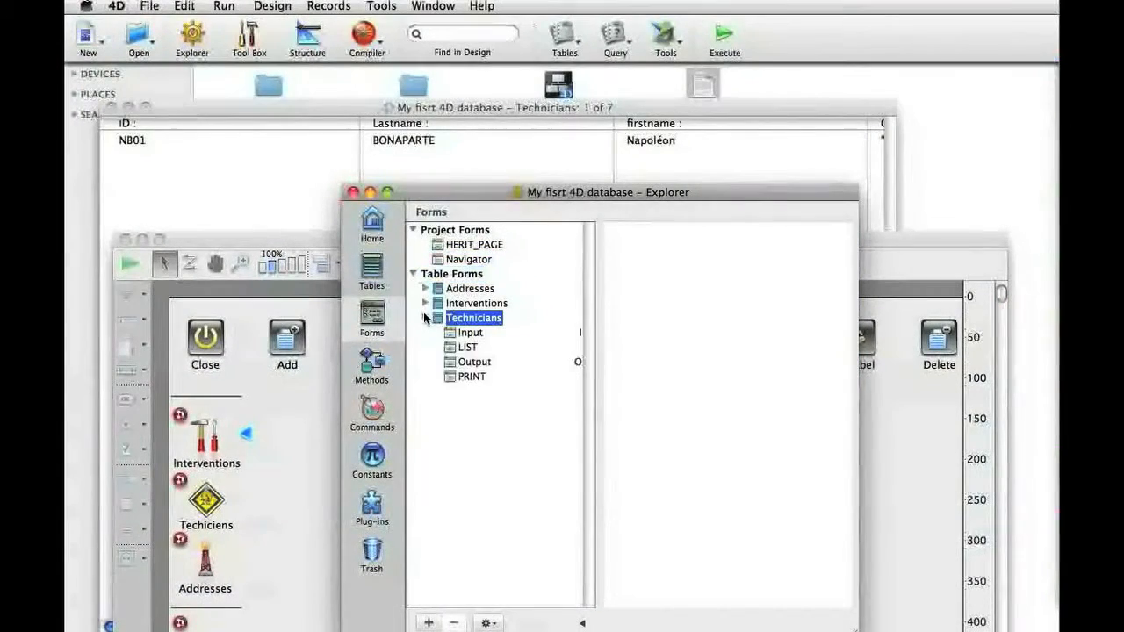
left_click(475, 335)
double_click(475, 334)
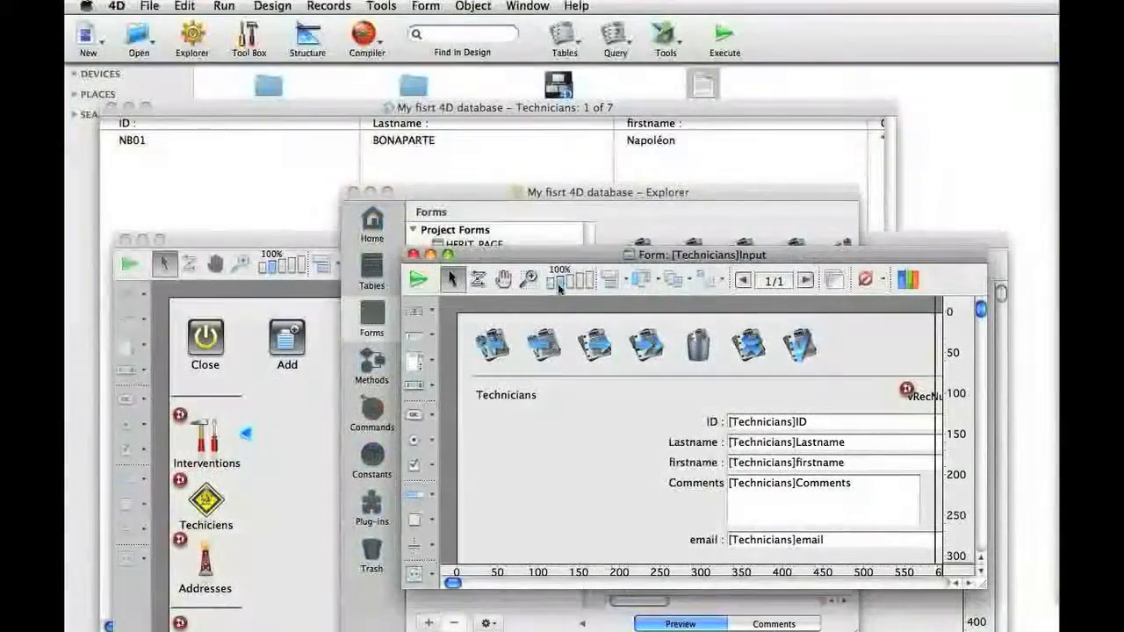
left_click_drag(475, 226, 339, 129)
left_click_drag(802, 458, 909, 630)
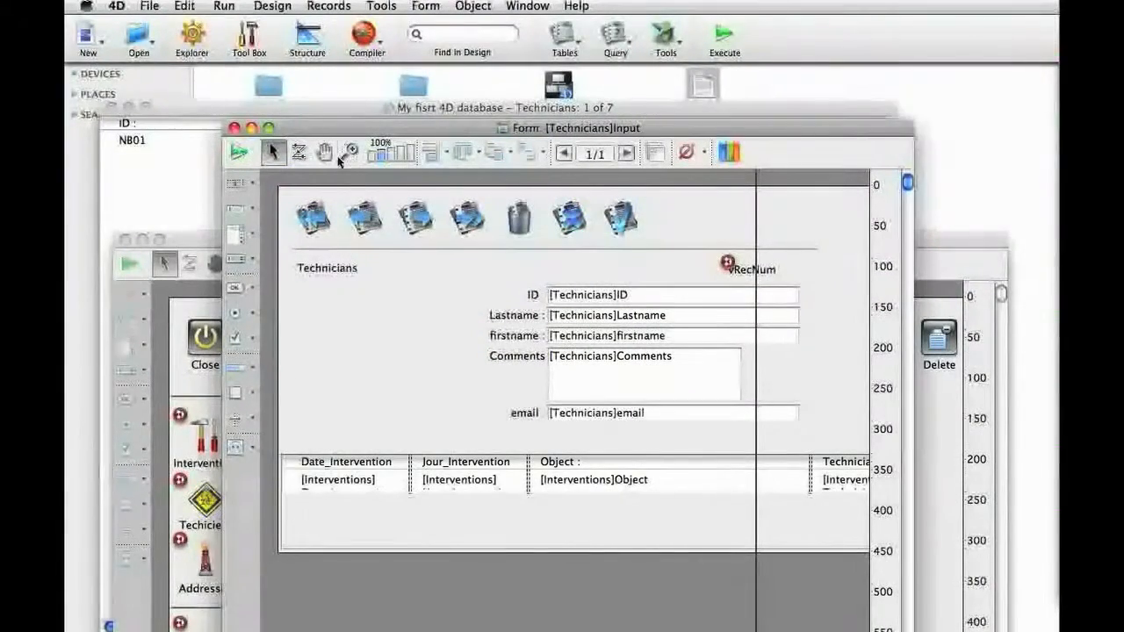
- Display the entry order and rearrange it to vRecNum, Lastname, ID, Comments, email, firstname
left_click(298, 153)
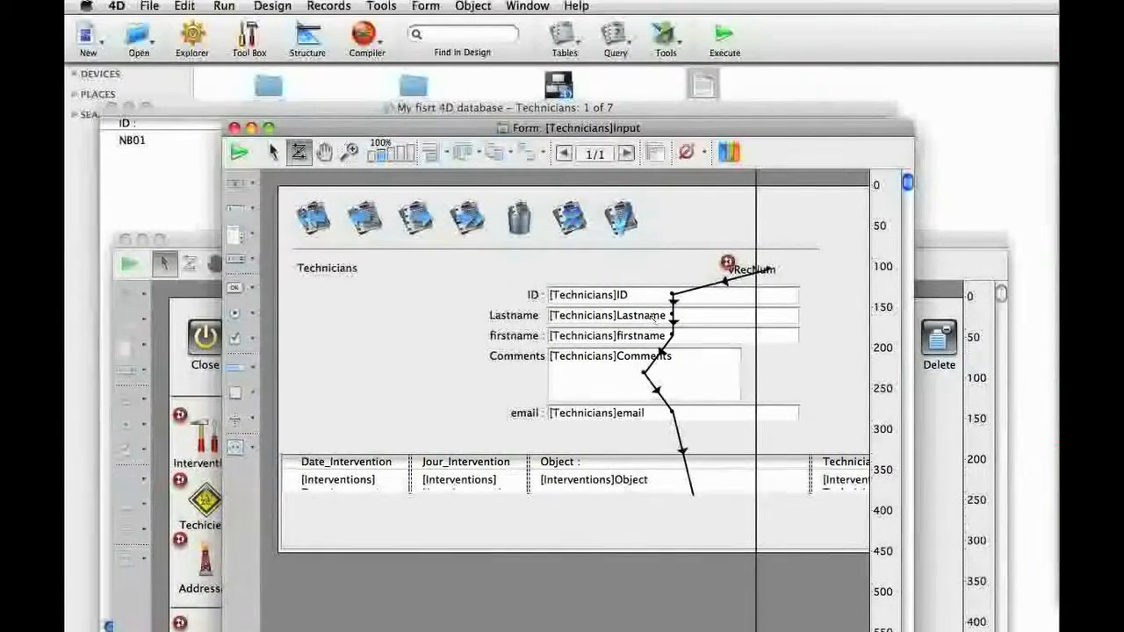
left_click_drag(654, 301, 658, 295)
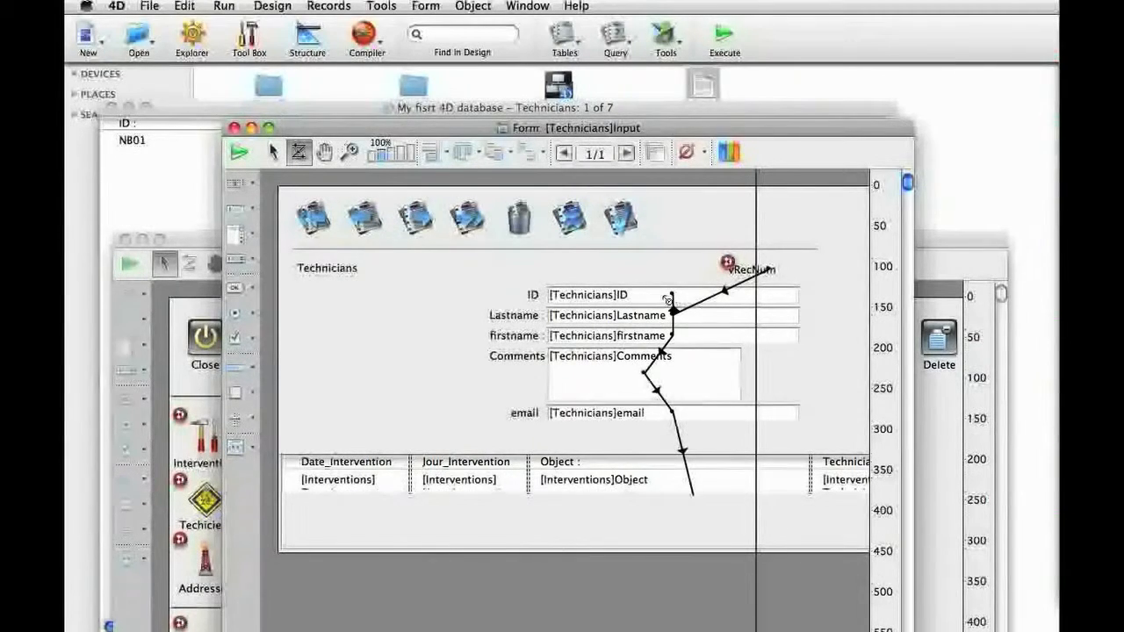
left_click_drag(630, 355, 617, 388)
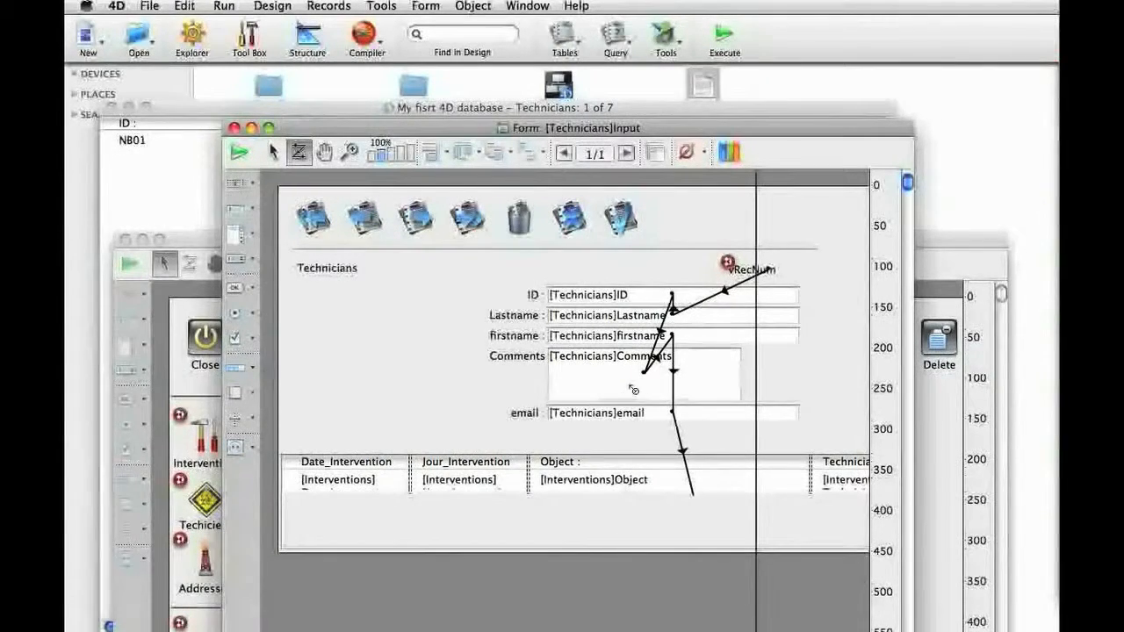
left_click_drag(656, 415, 687, 339)
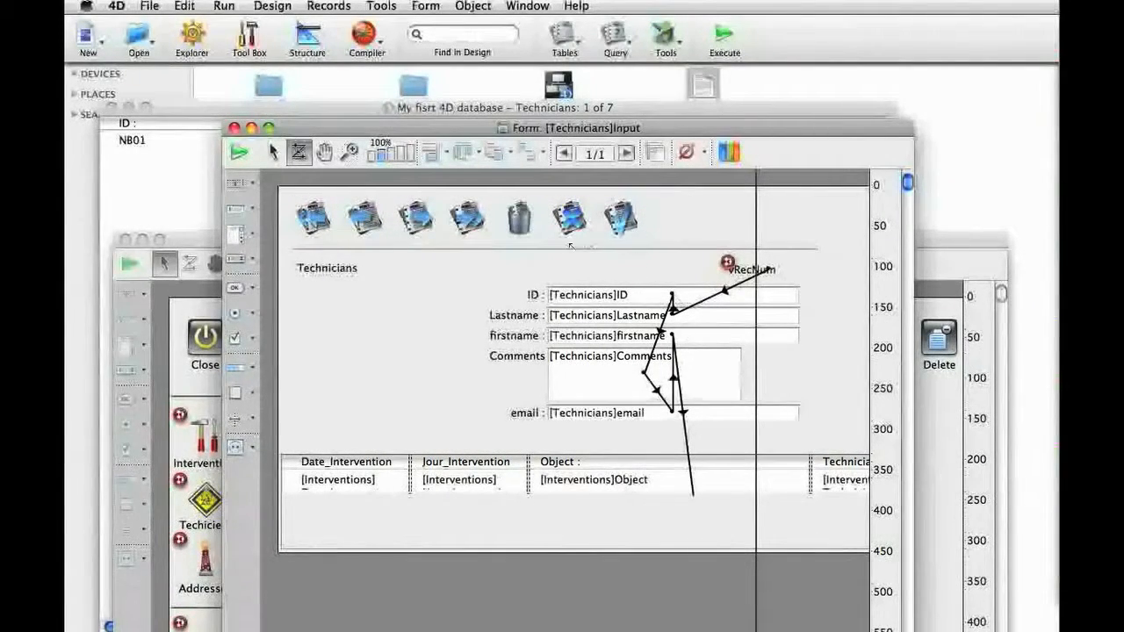
- Reset the entry order of the Technicians fields from top to bottom with one marquee around them, and close the Input form
left_click_drag(543, 243, 816, 352)
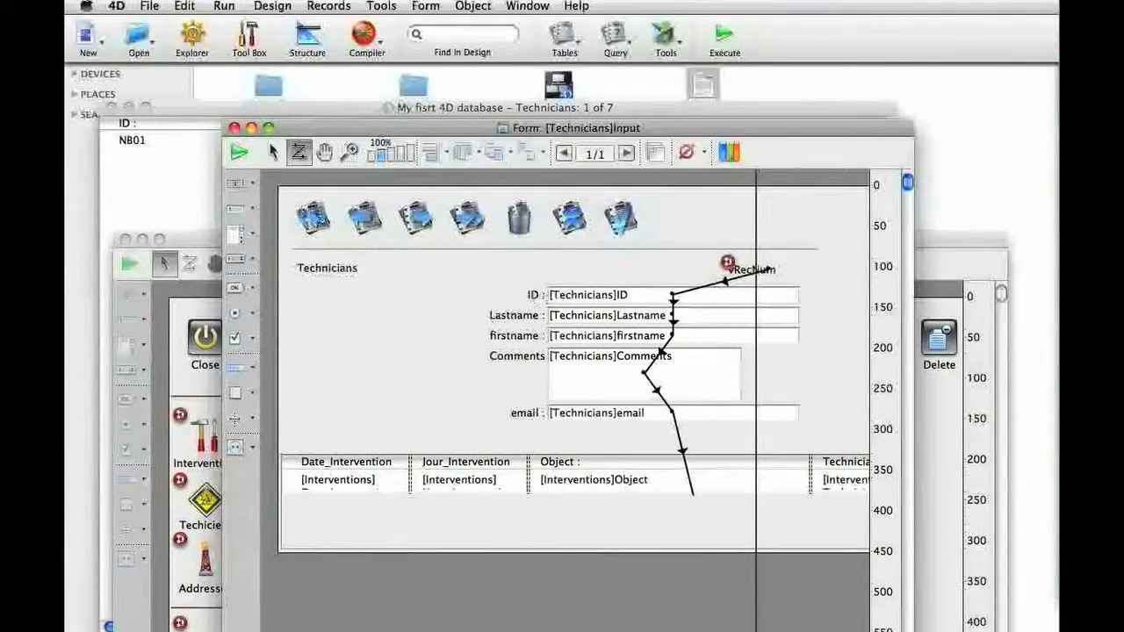
left_click(234, 128)
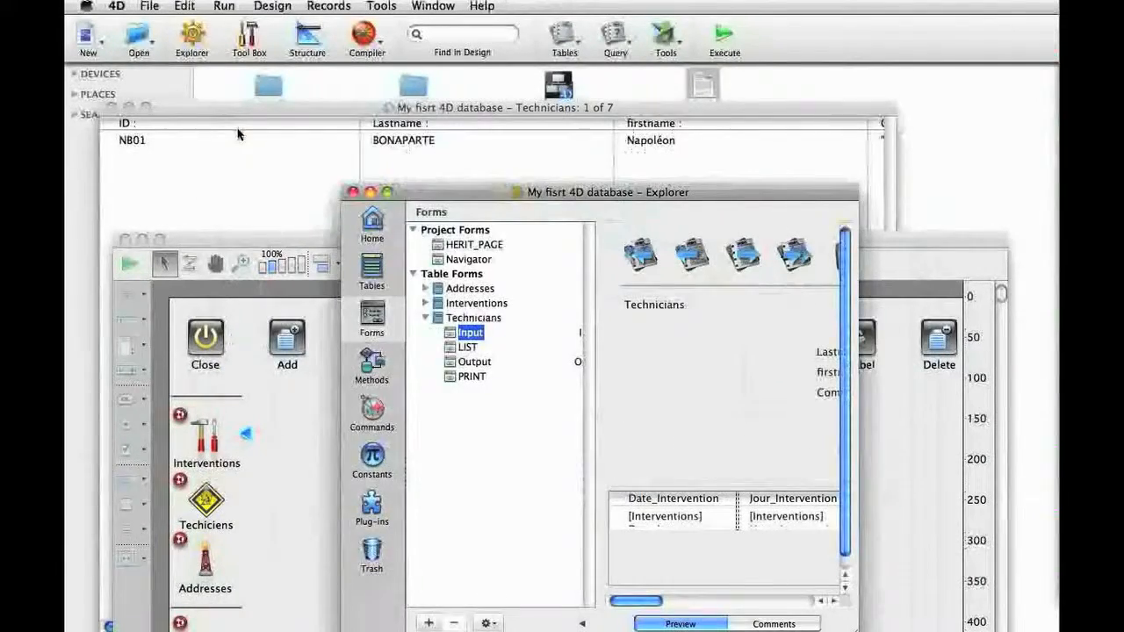